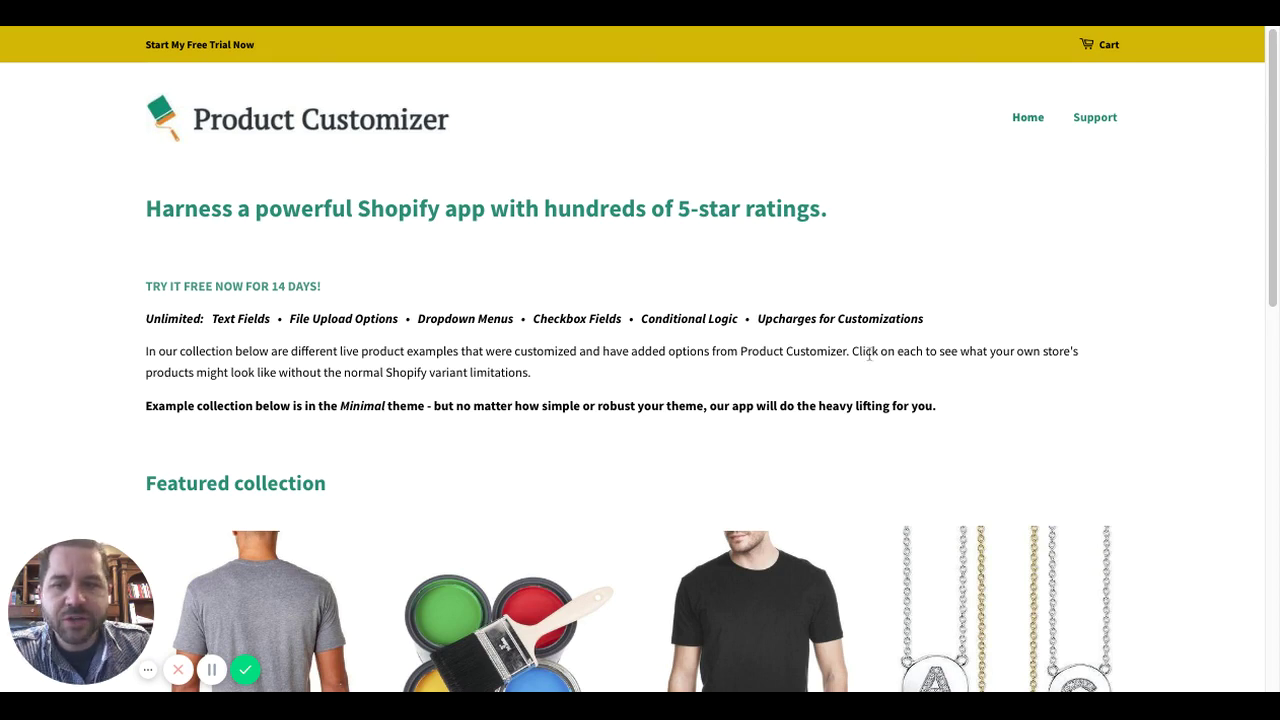
Browse the featured collection and open the product "Logo Team Tee - File Upload + Text (Premium Plan)"
scroll(869, 354, down, 3)
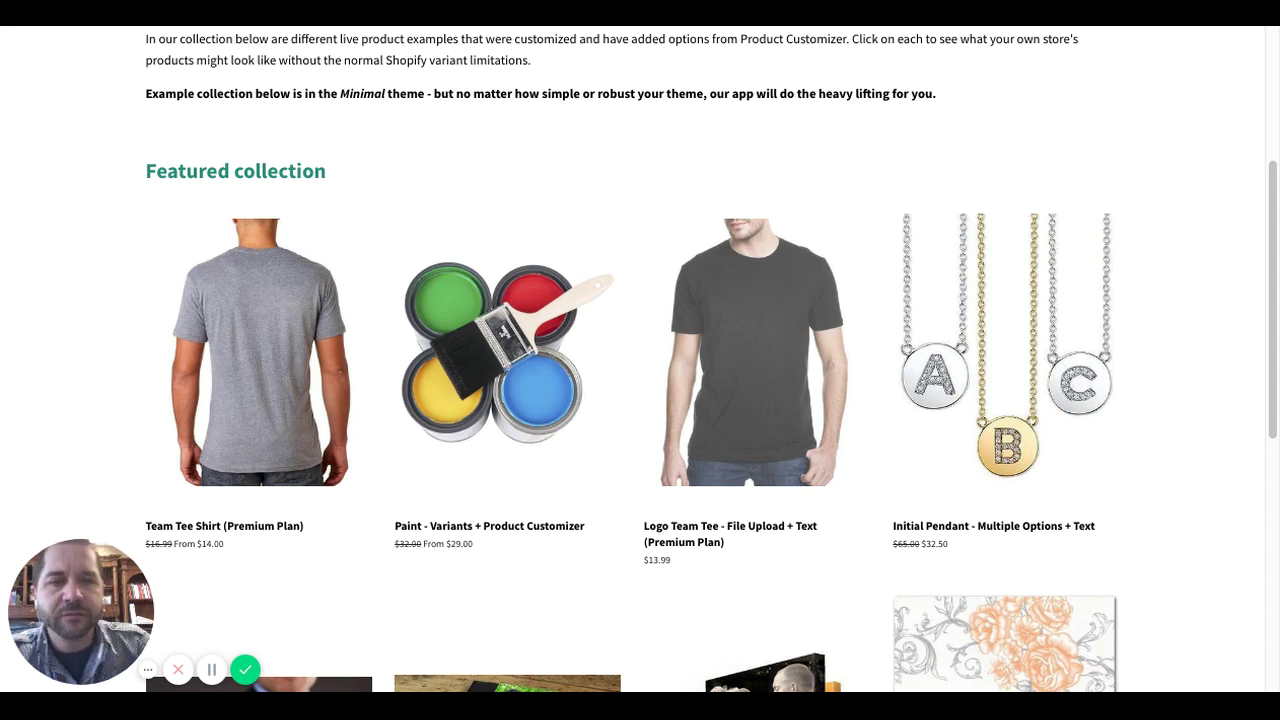
scroll(757, 300, up, 3)
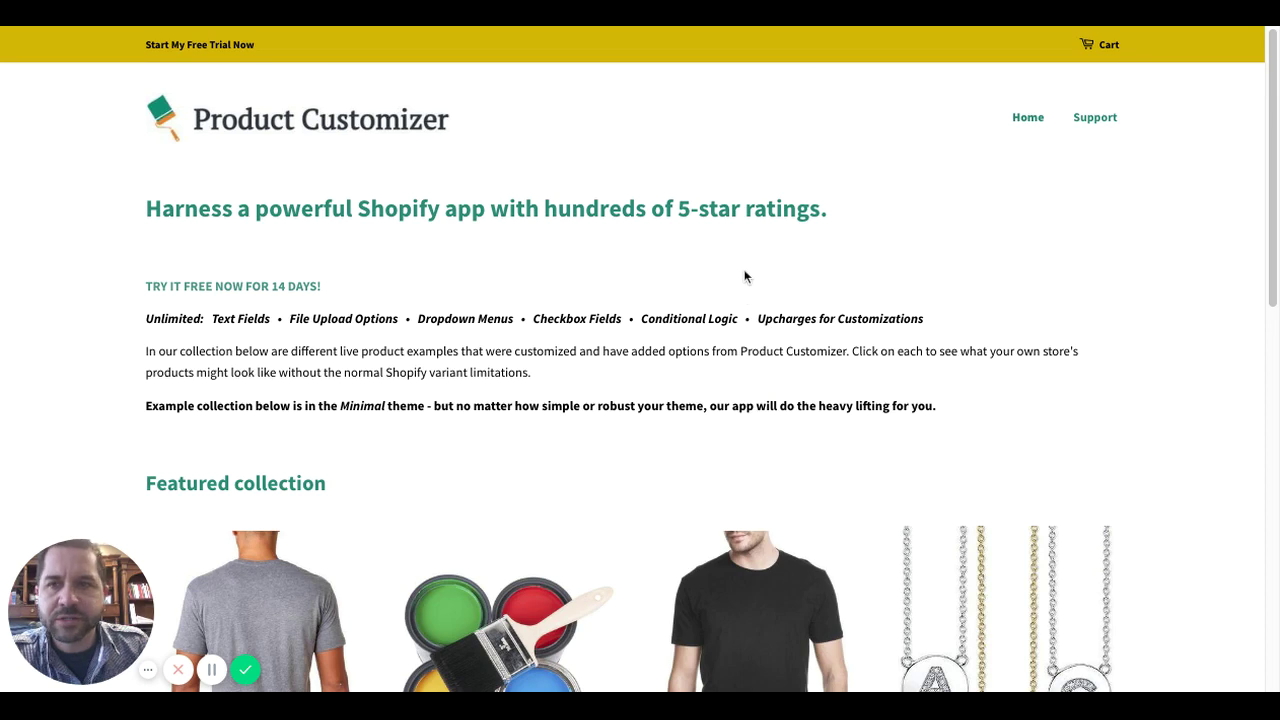
scroll(739, 316, down, 1)
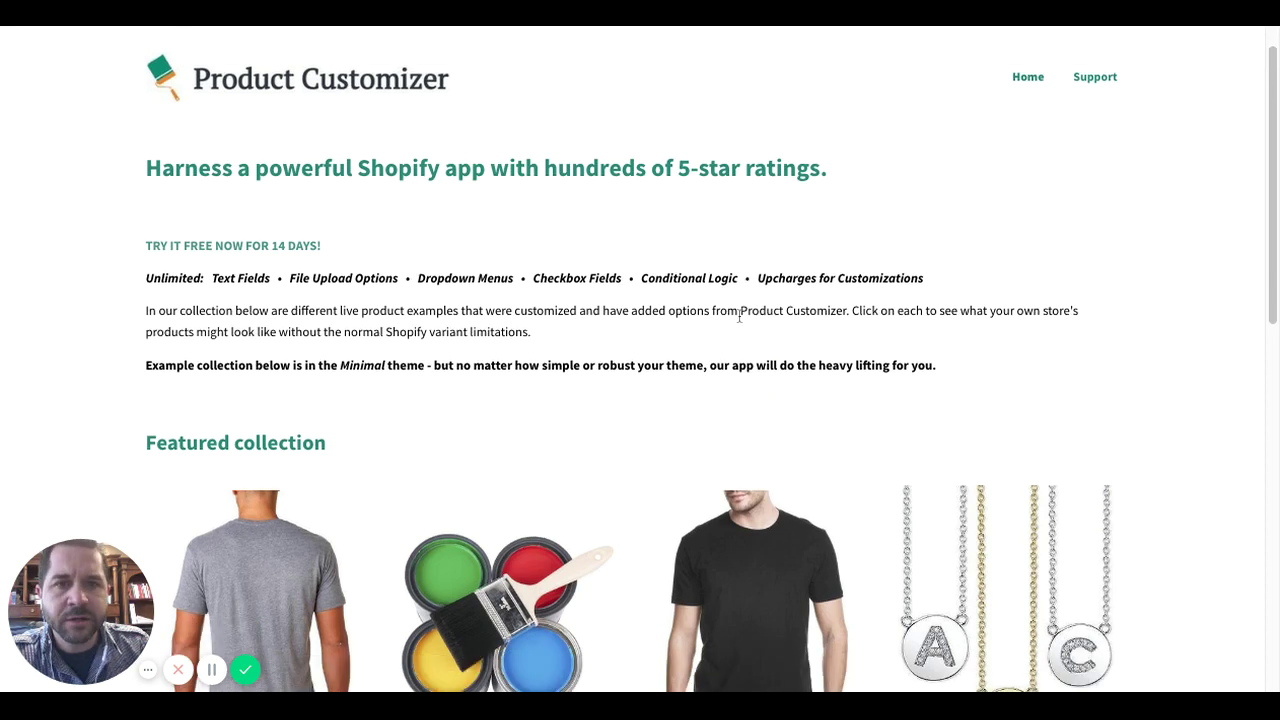
scroll(739, 316, down, 2)
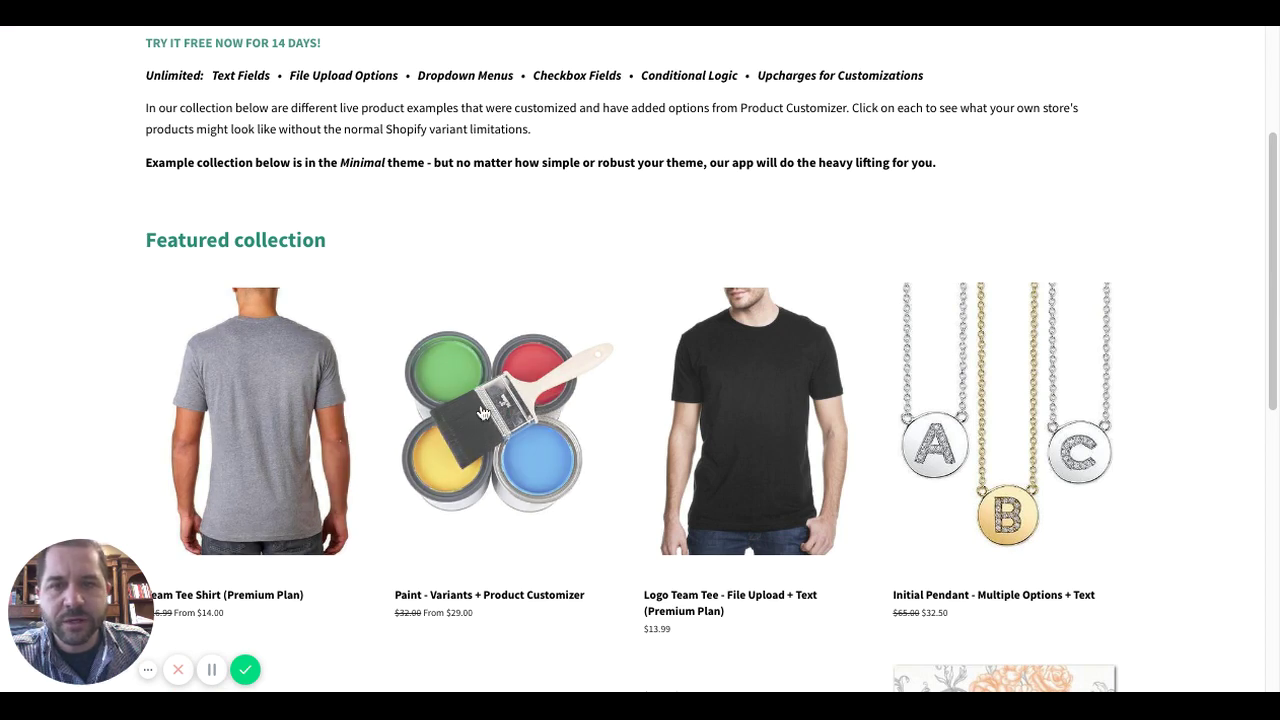
scroll(1032, 408, down, 2)
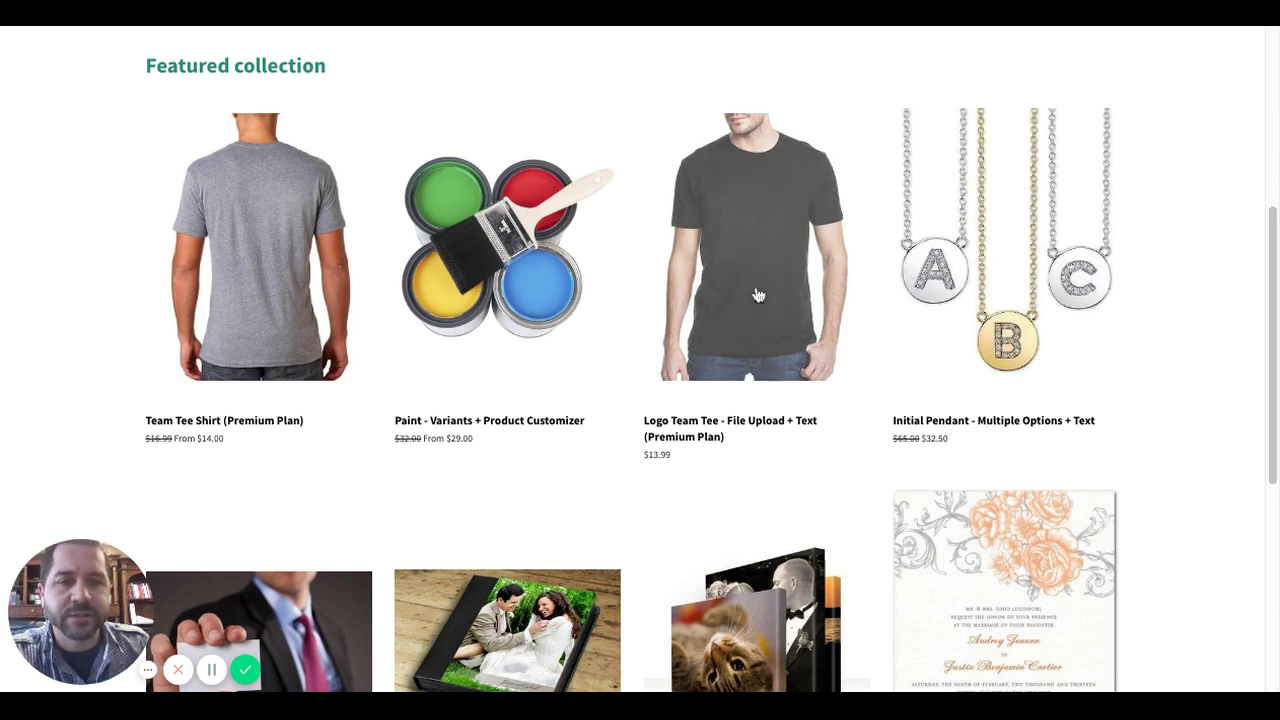
scroll(1272, 303, up, 2)
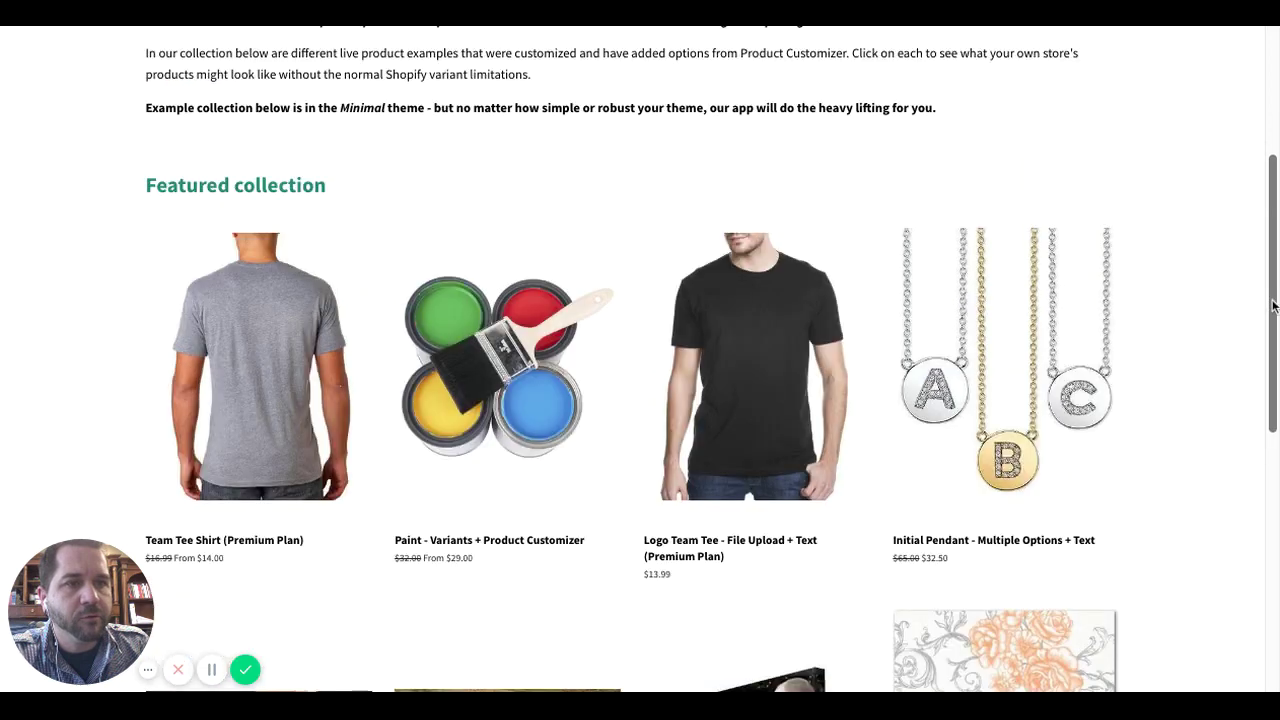
scroll(1272, 305, up, 1)
scroll(1272, 305, down, 2)
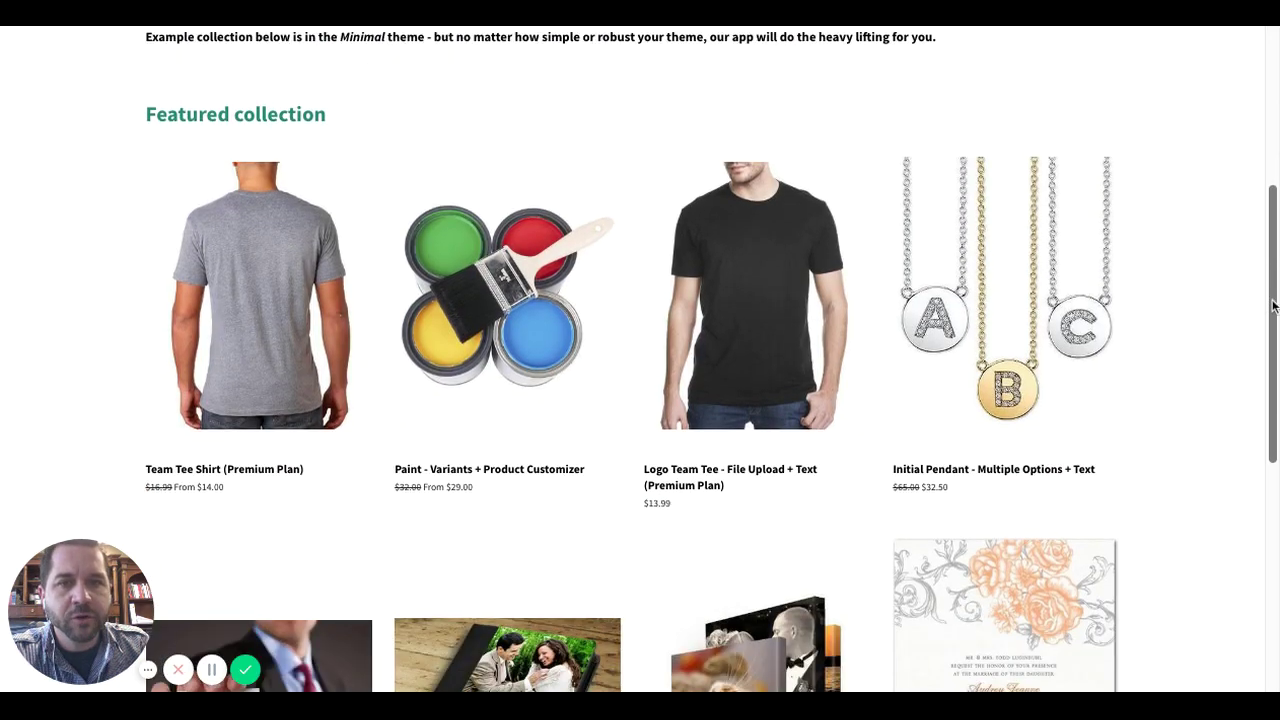
scroll(1272, 305, down, 1)
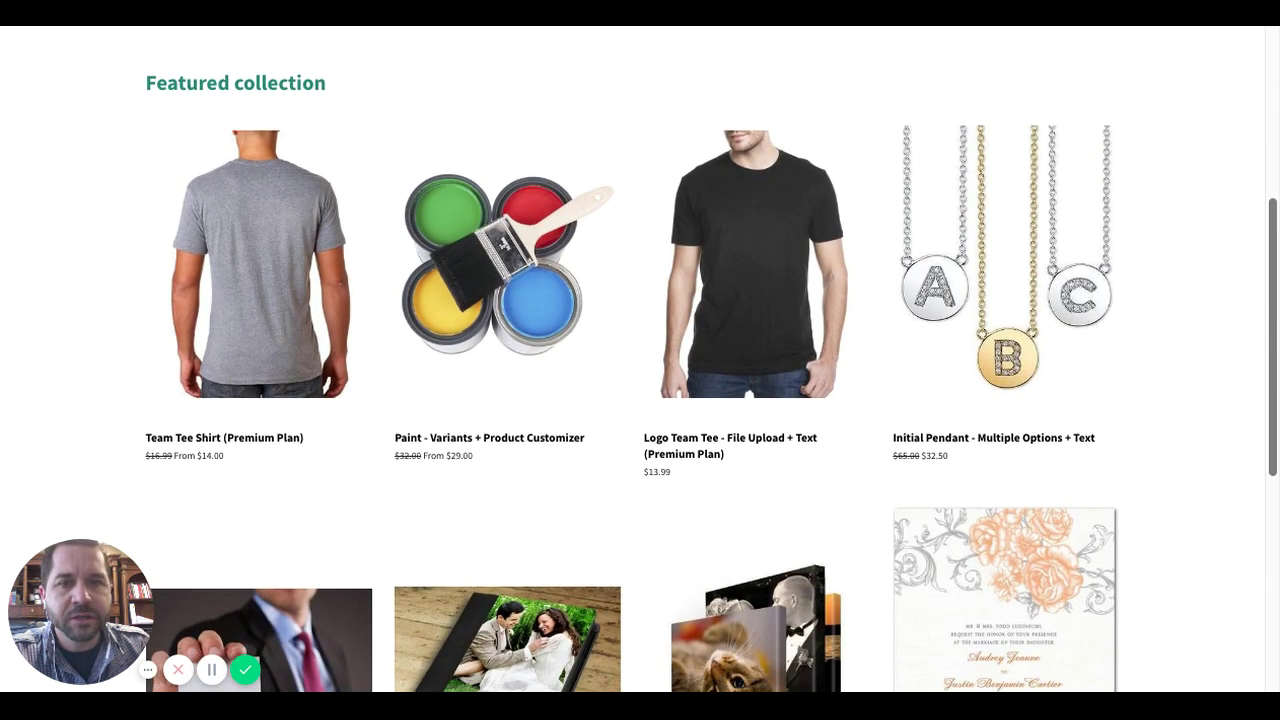
click(745, 319)
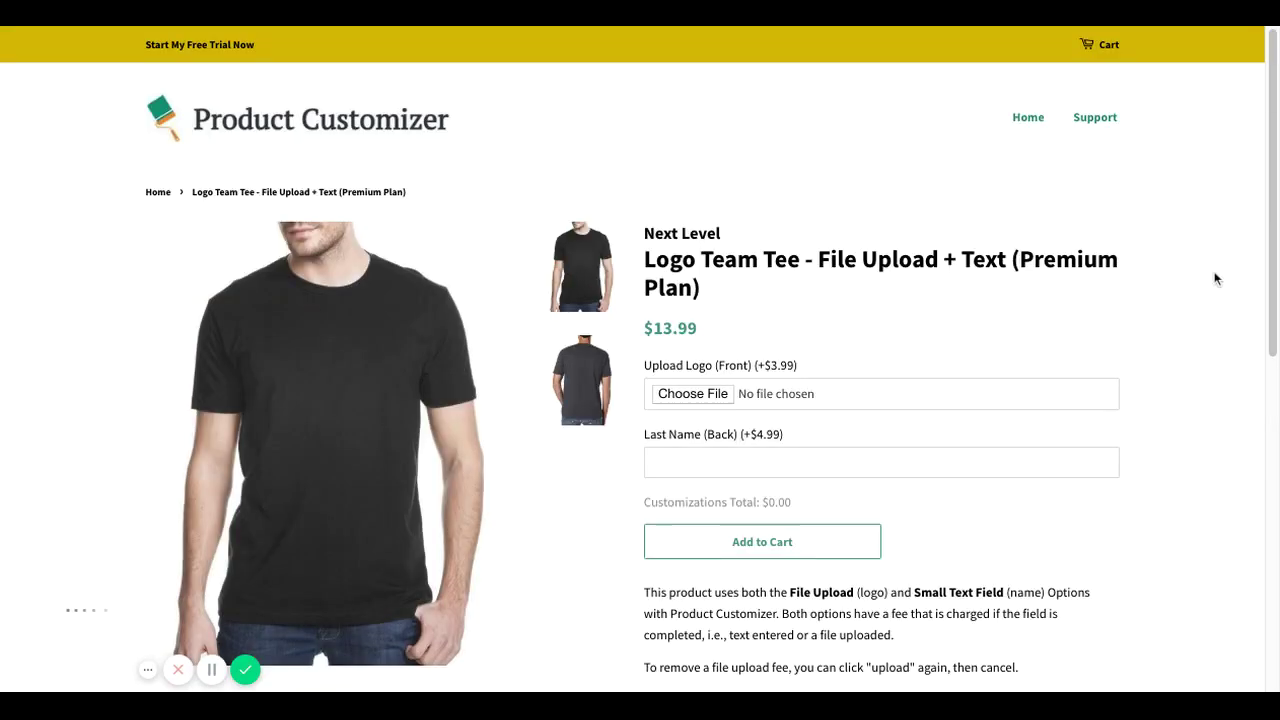
Review the tee's customization options and choose 106.jpg as the file for the front logo upload
scroll(1215, 278, down, 3)
scroll(640, 360, up, 1)
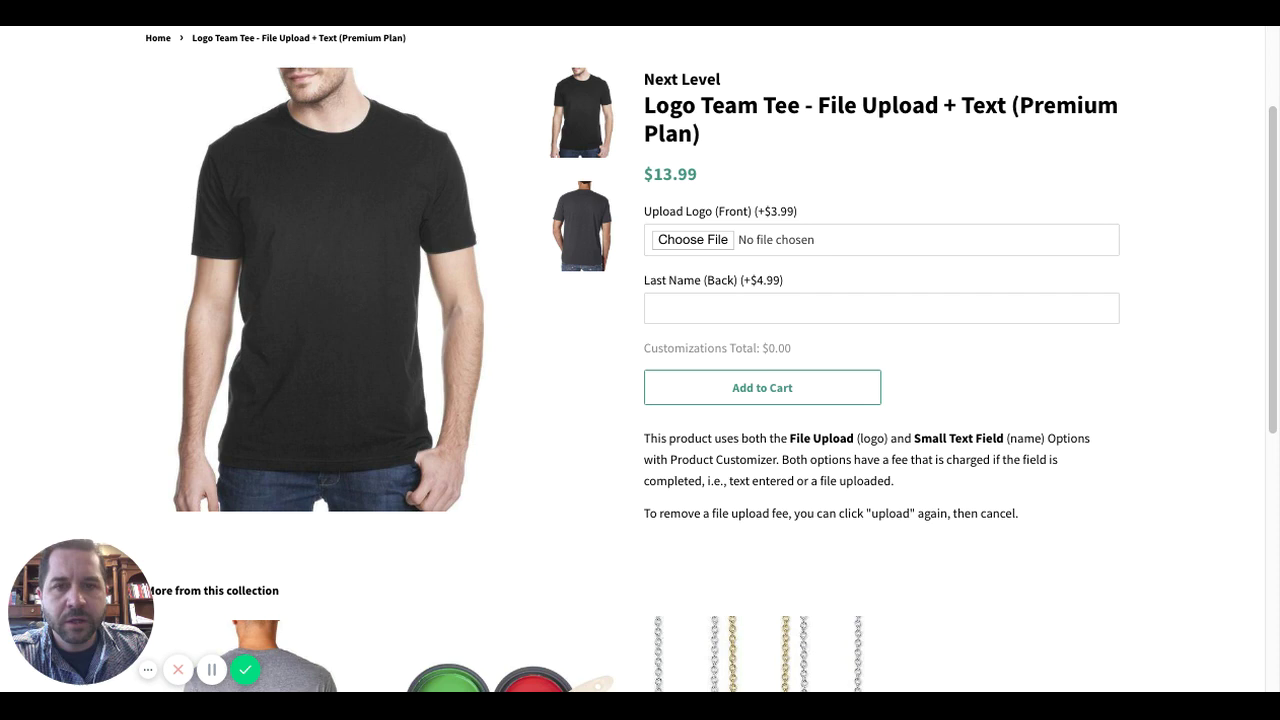
scroll(640, 360, down, 1)
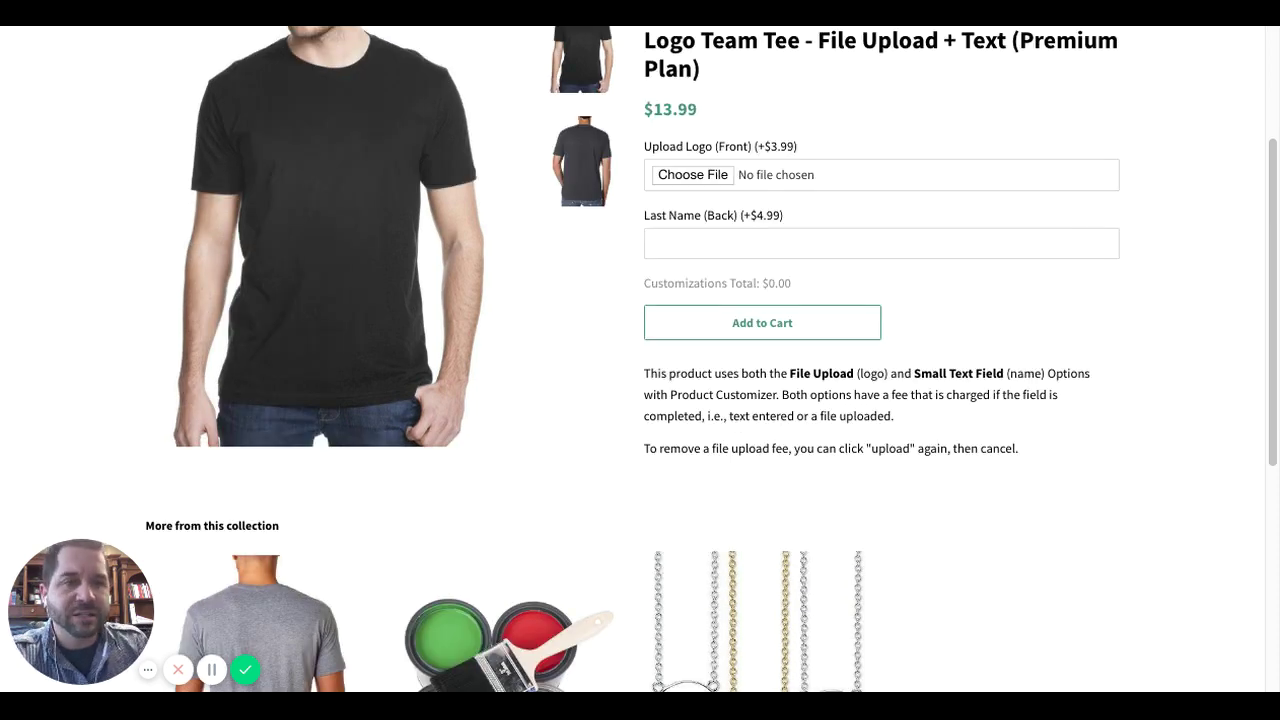
scroll(640, 360, up, 1)
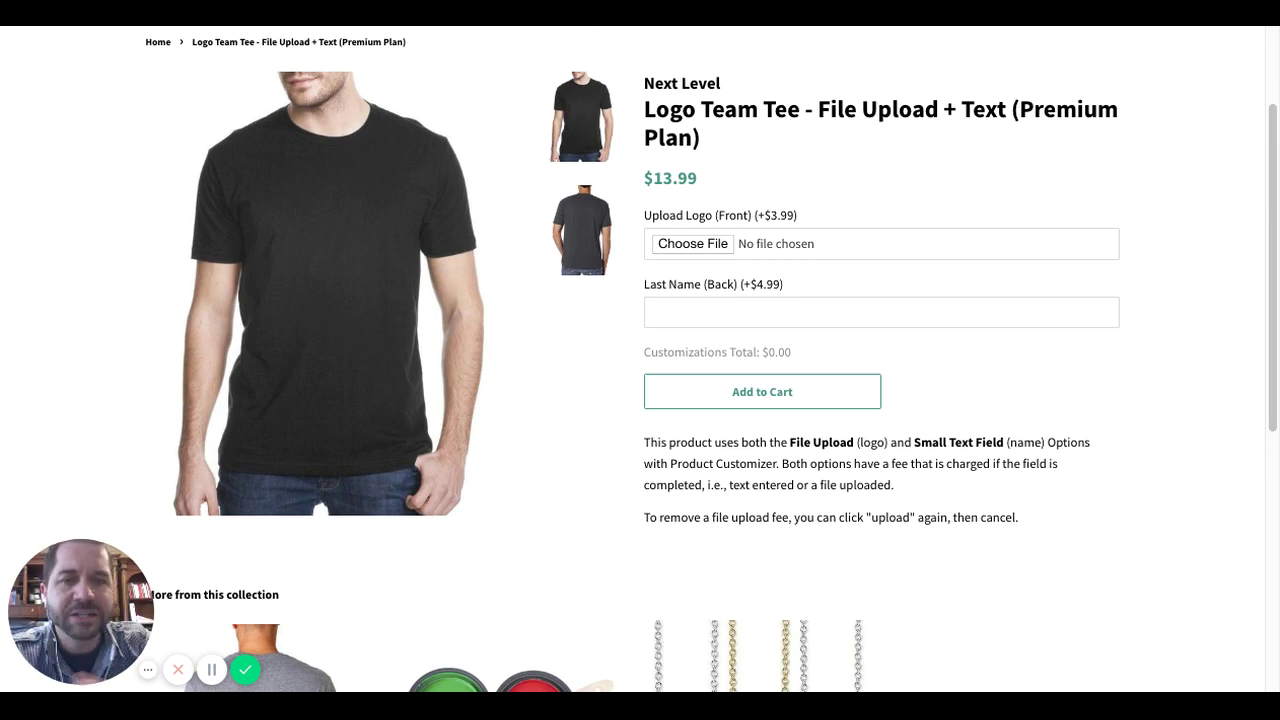
drag(796, 288, 629, 290)
drag(810, 218, 644, 216)
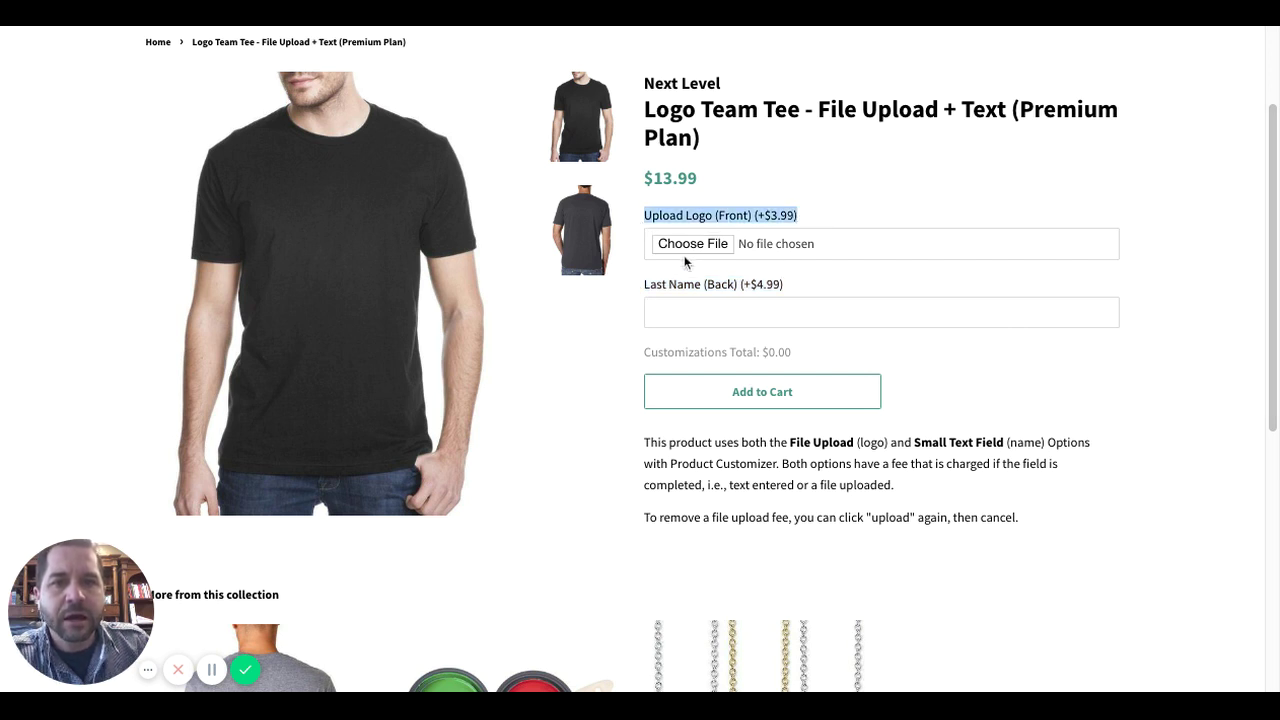
click(944, 167)
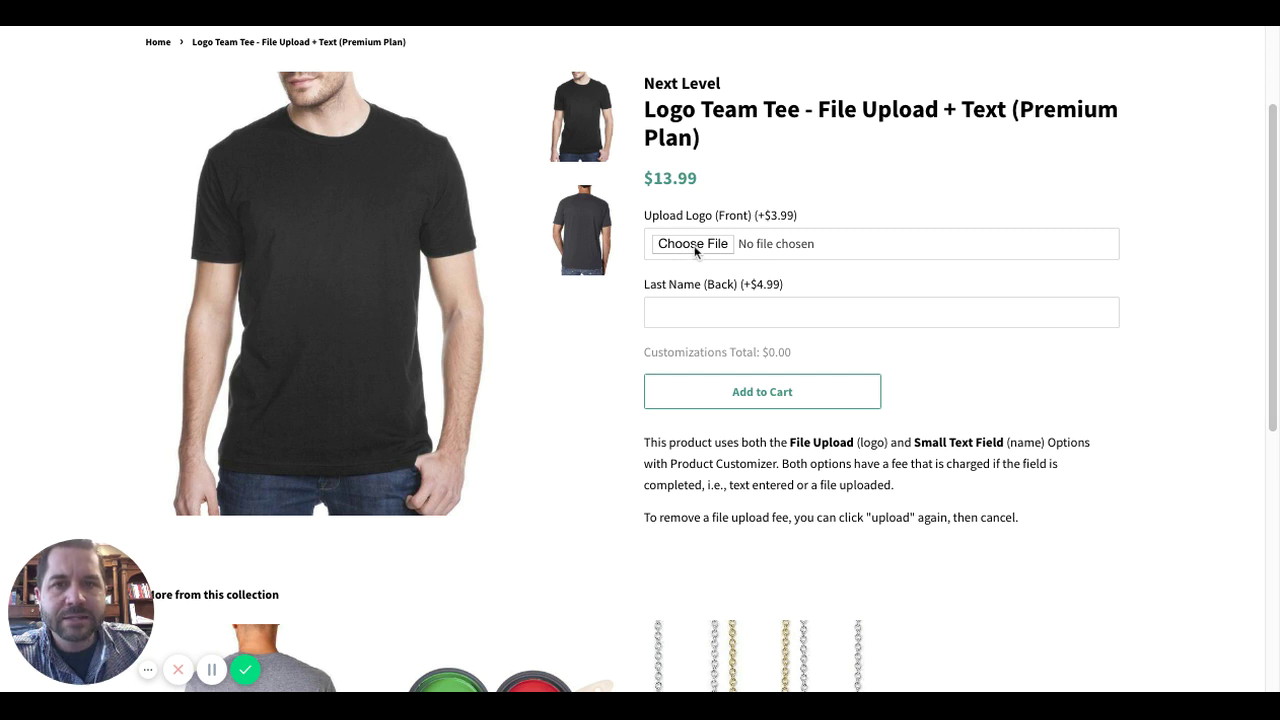
triple_click(800, 219)
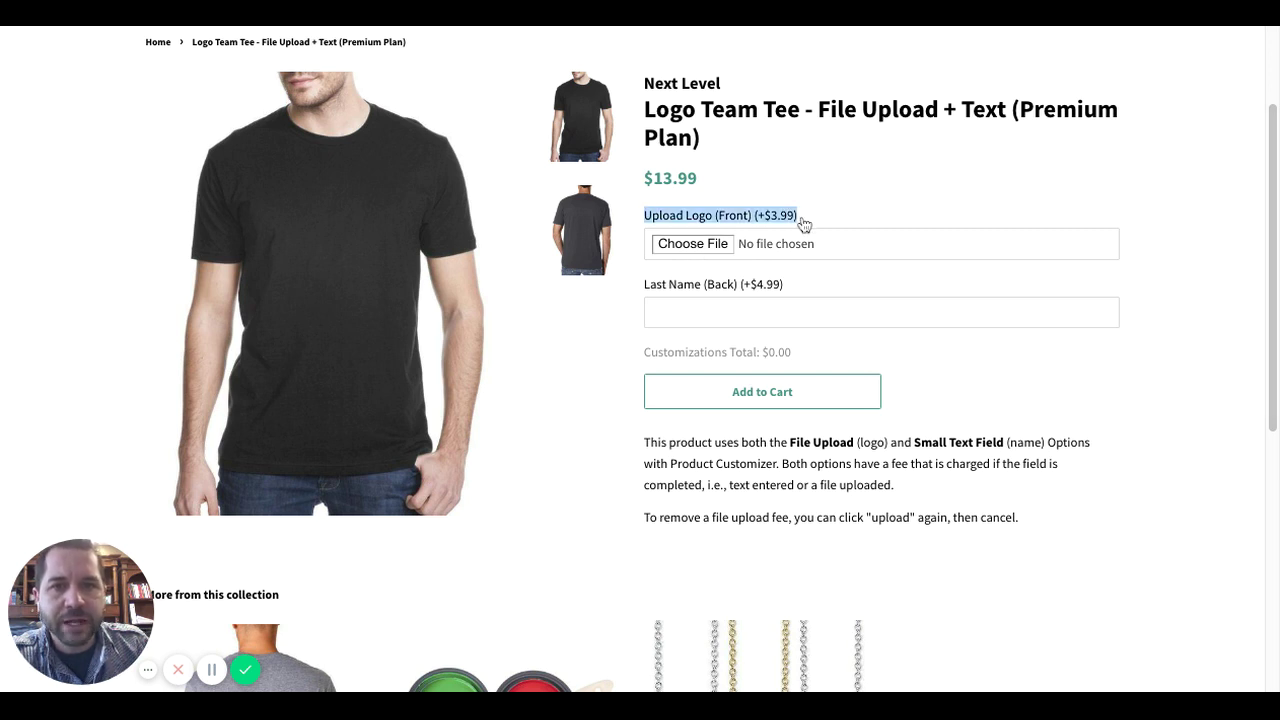
click(712, 248)
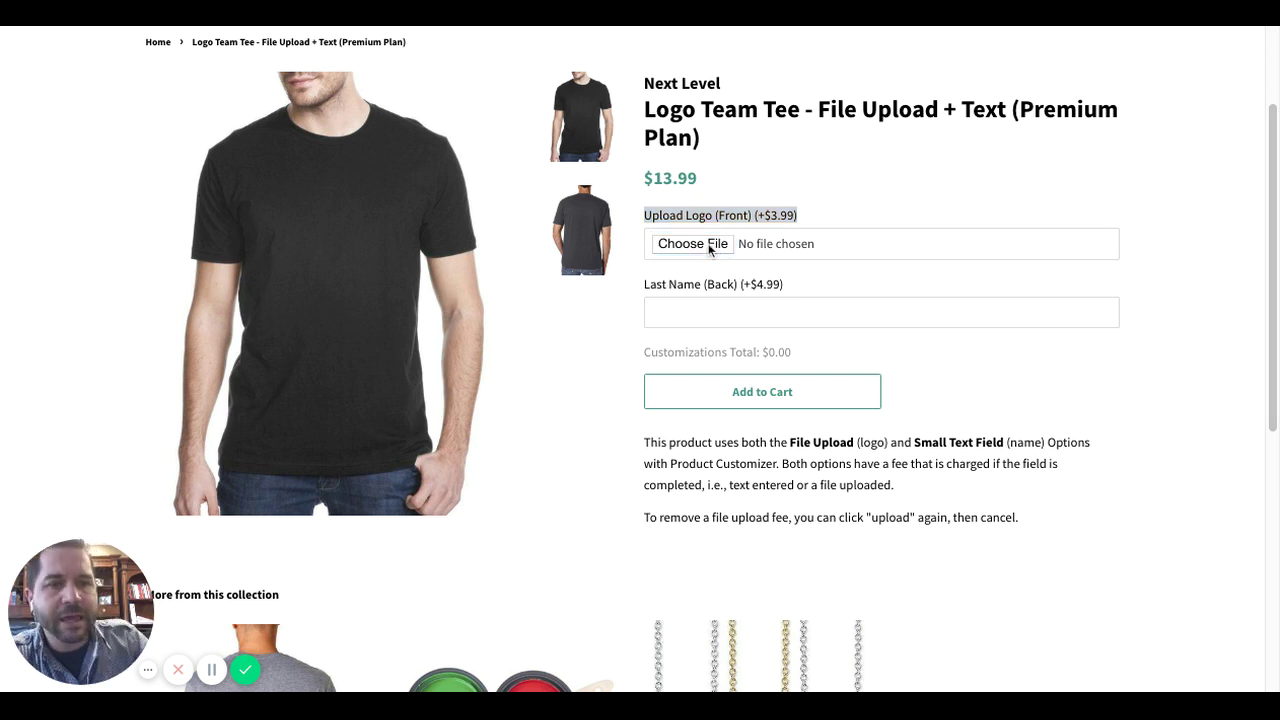
key(Return)
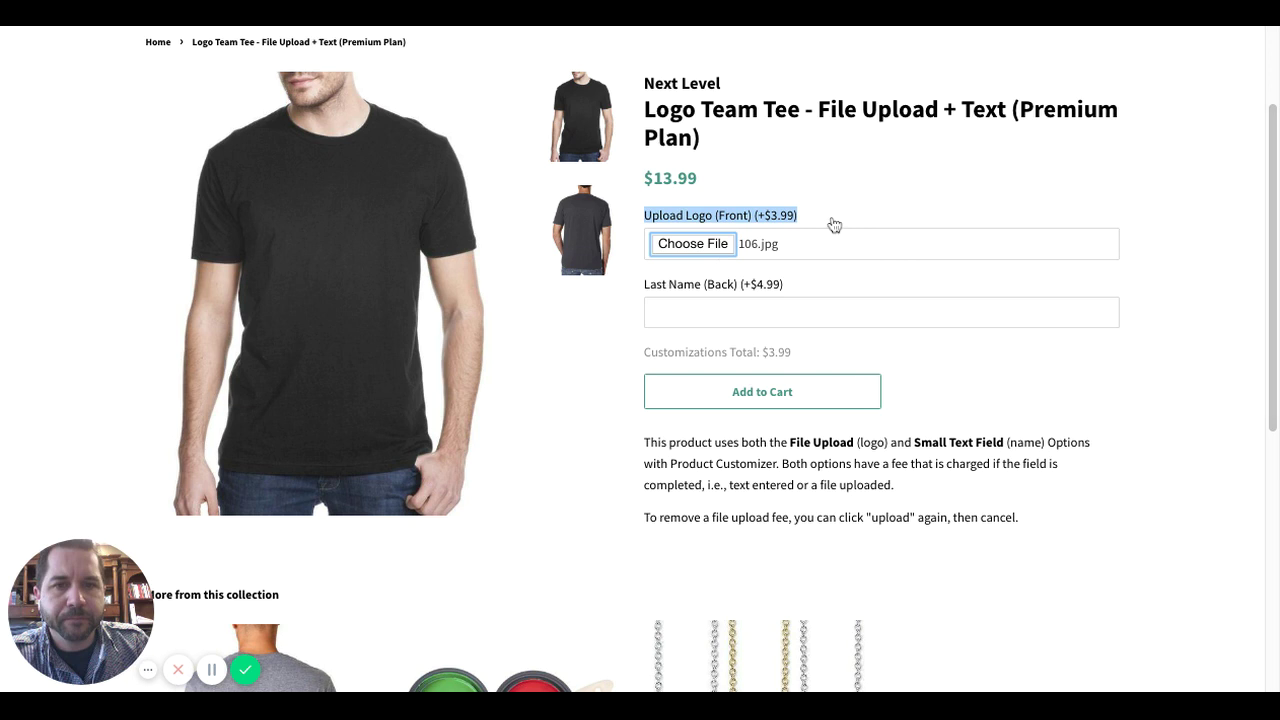
Check the customizations total and enter a last name for the back of the tee
drag(798, 355, 644, 352)
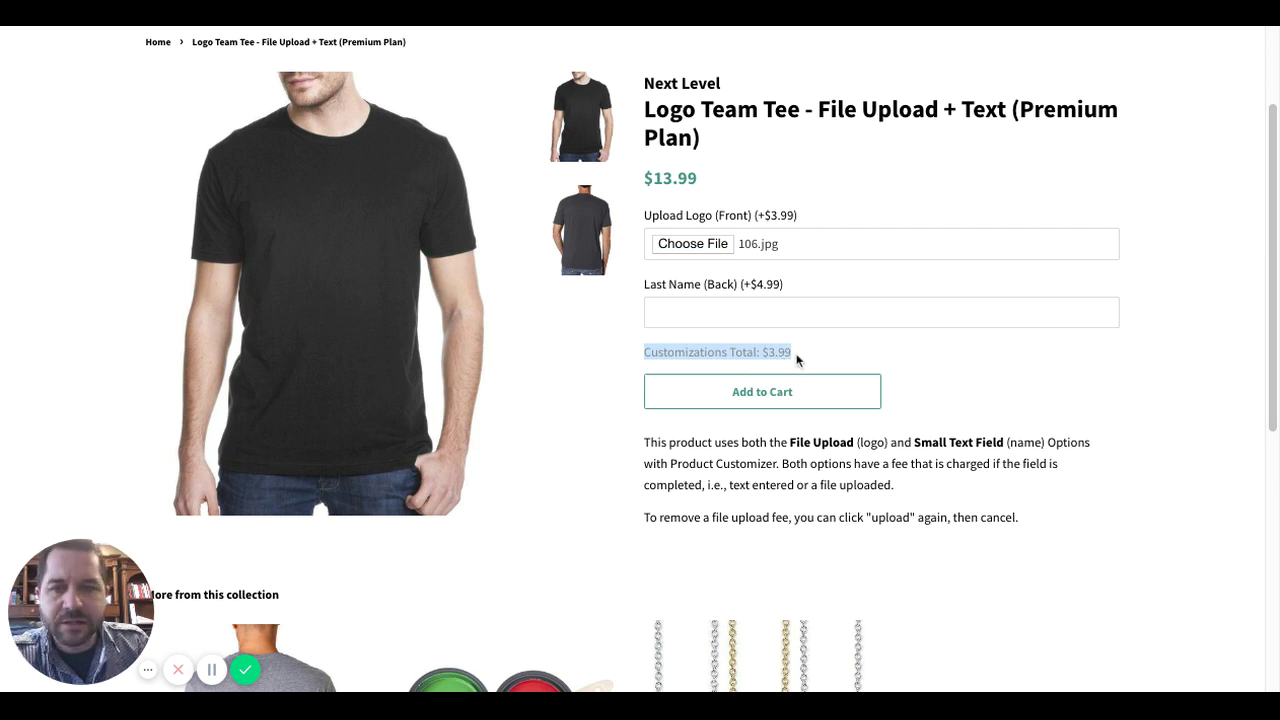
click(755, 315)
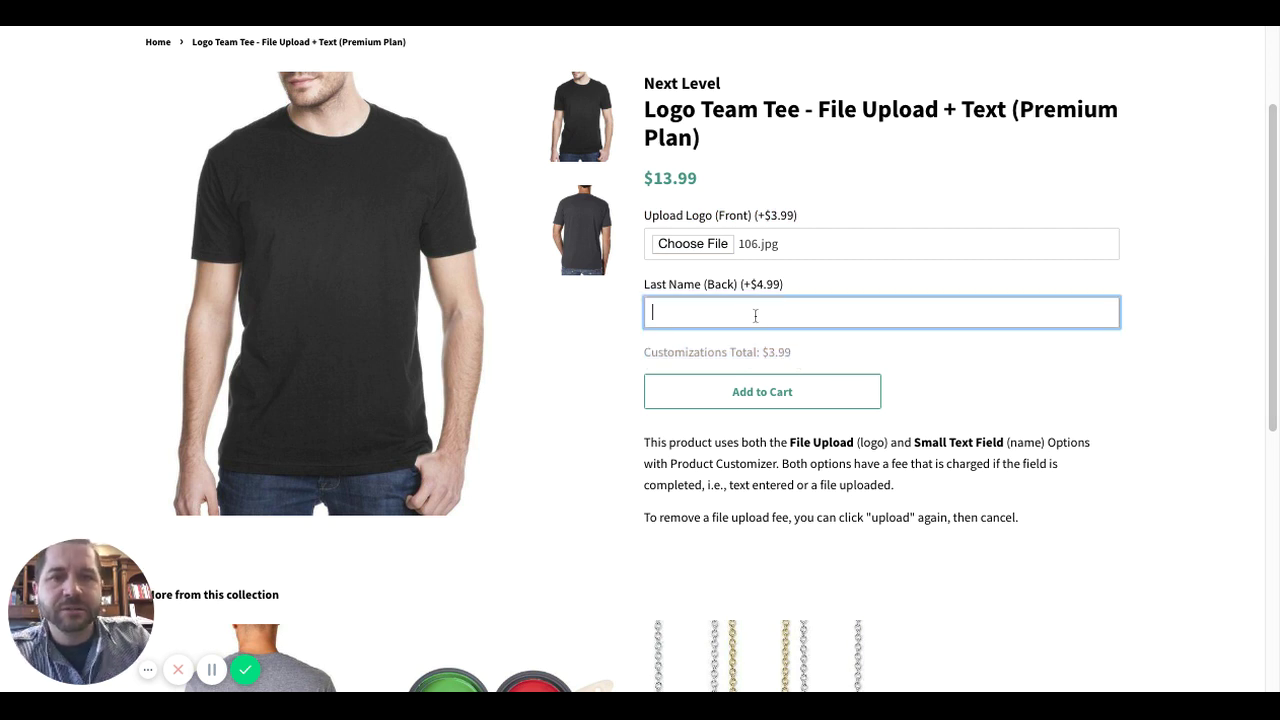
click(1024, 364)
click(775, 315)
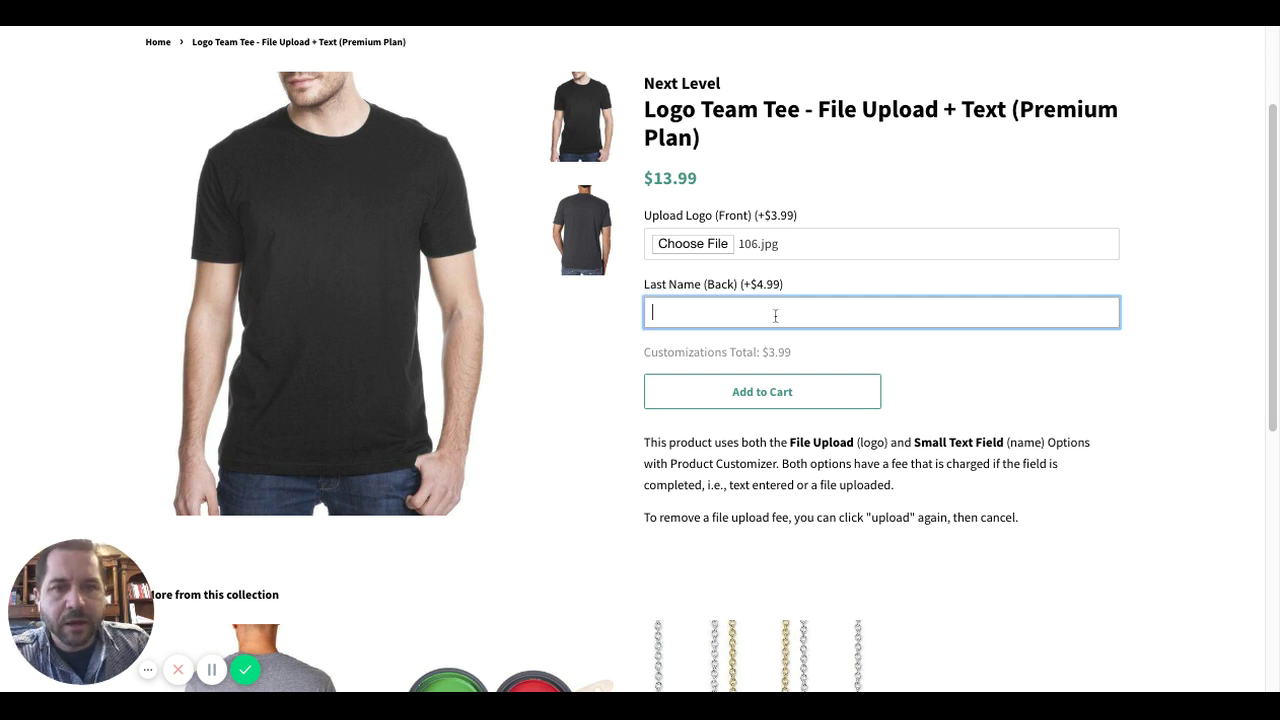
text(Hya)
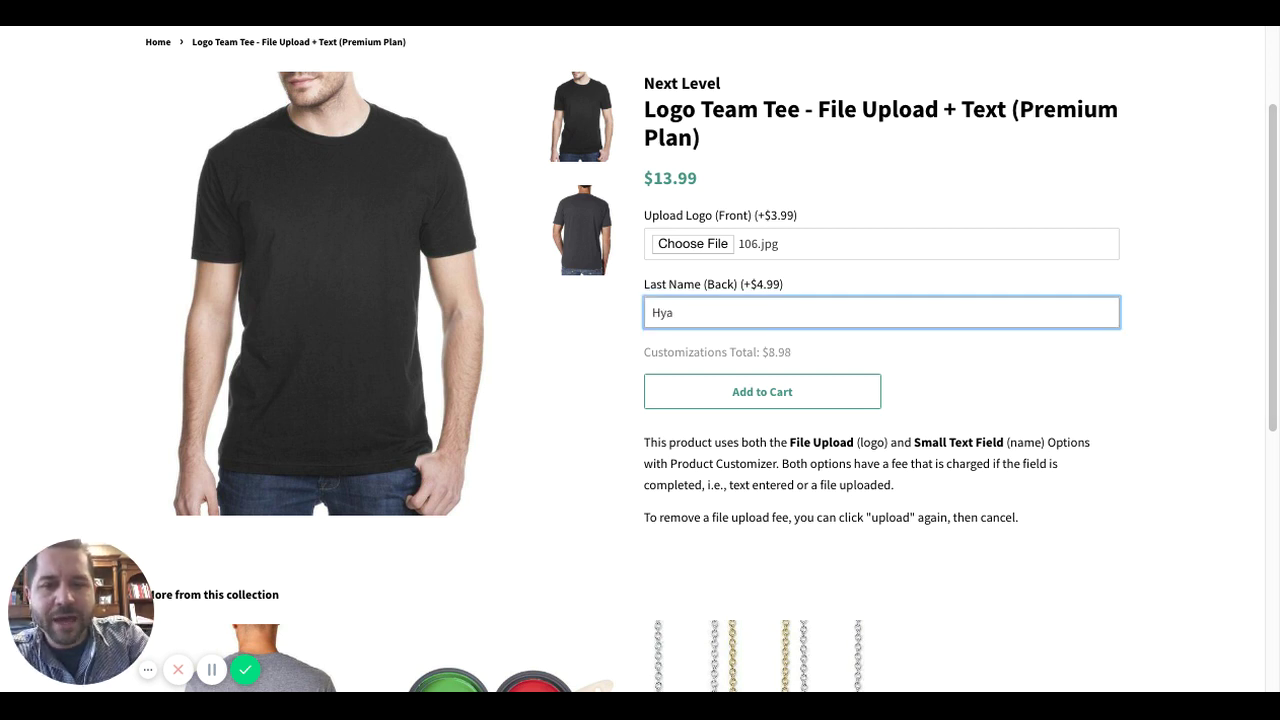
text(hh)
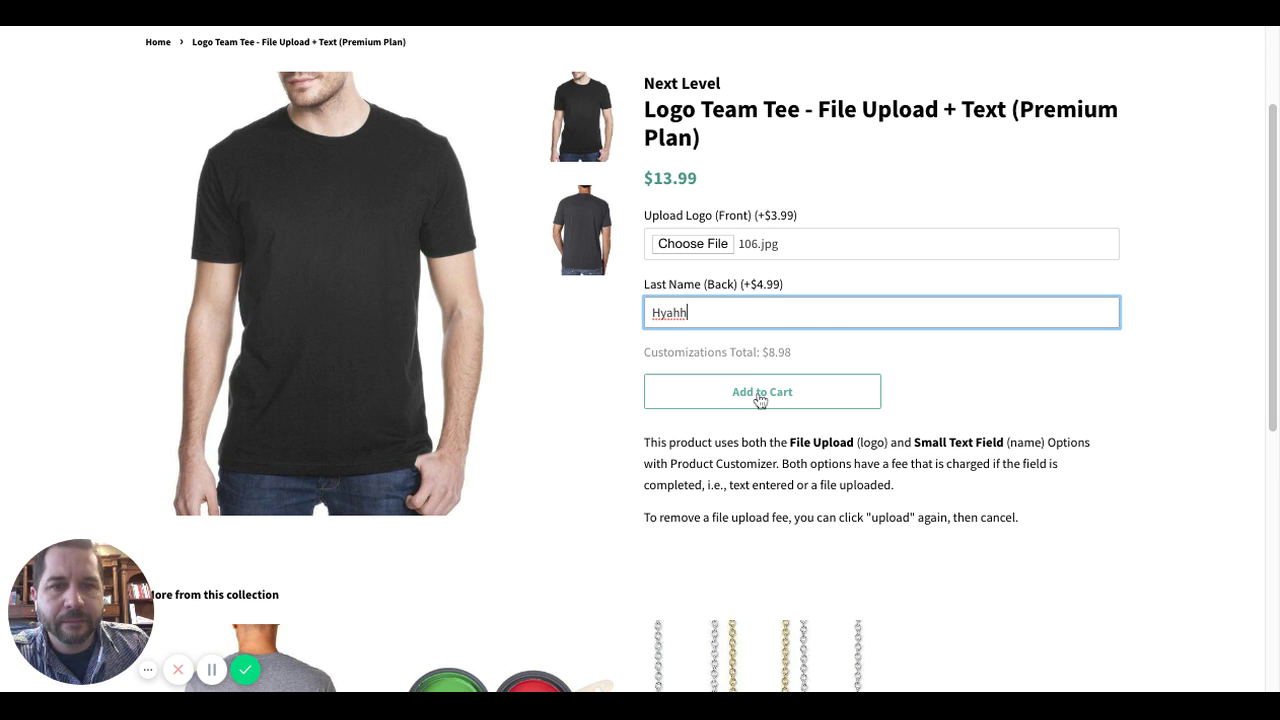
Compare the customizations total with the base price and add the customized tee to the cart
drag(842, 352, 805, 359)
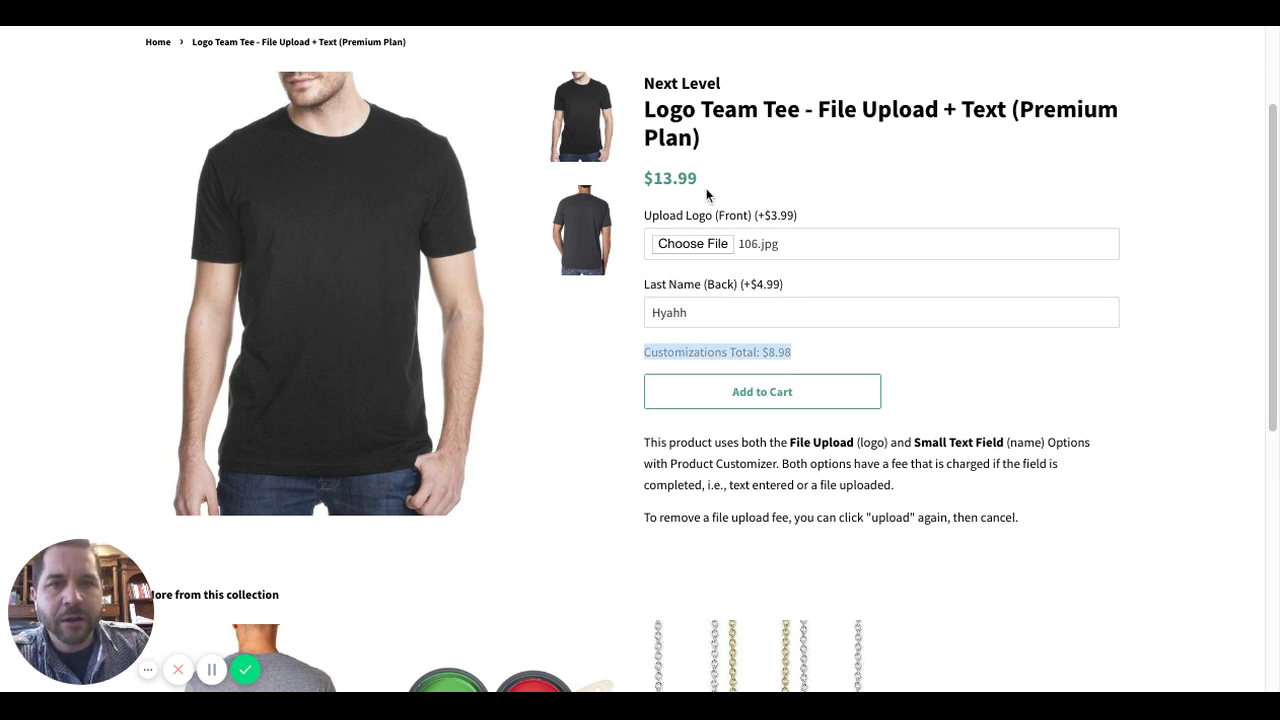
triple_click(706, 183)
triple_click(798, 355)
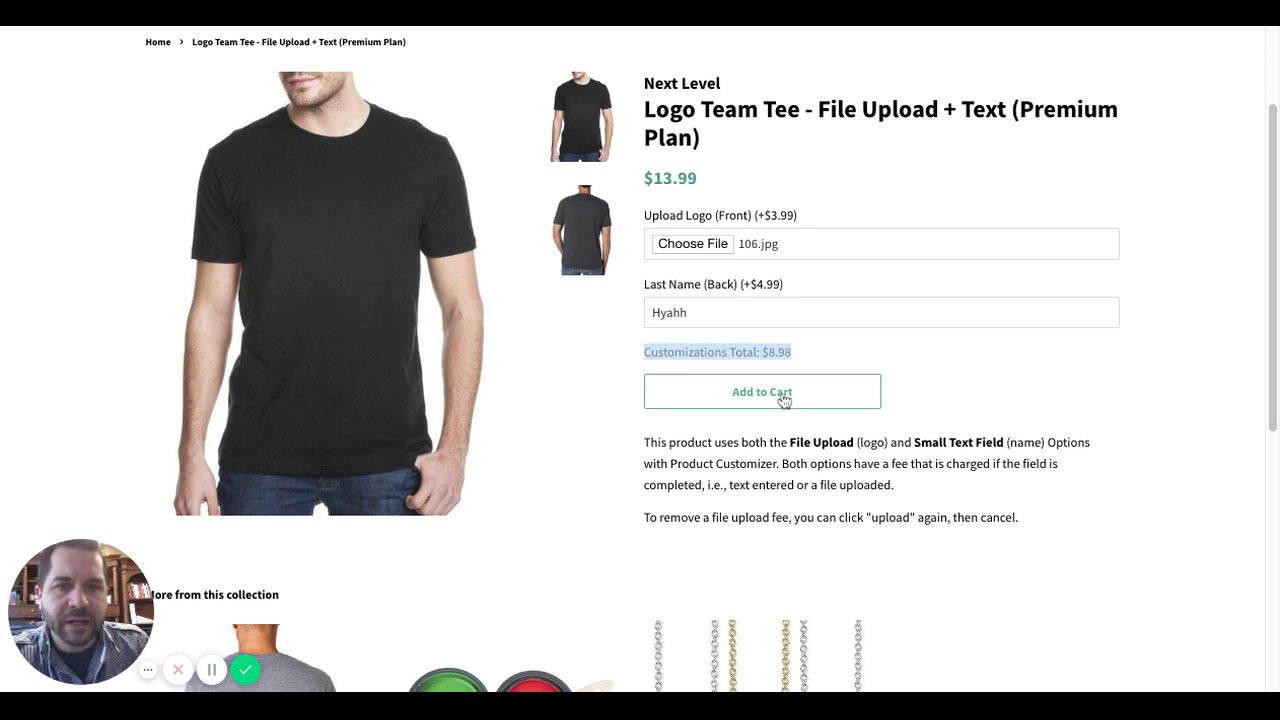
click(784, 400)
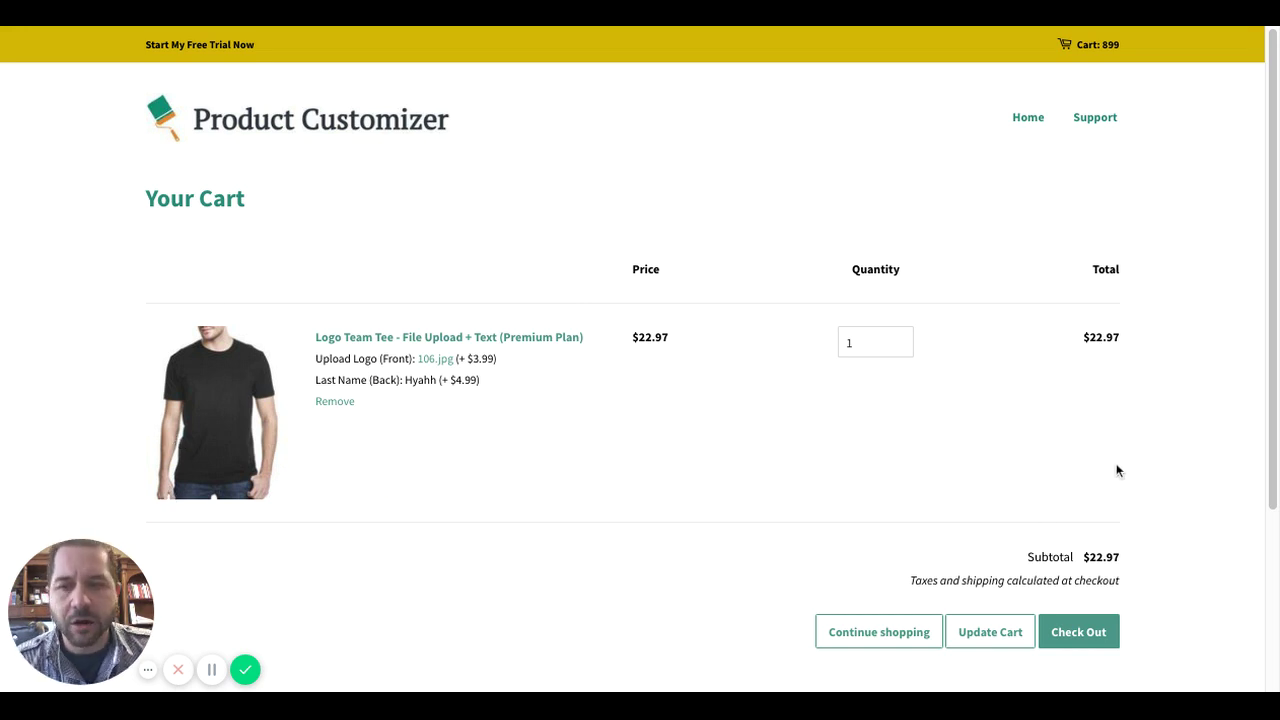
Review the tee's customization details, price and subtotal in the cart, and proceed to checkout
drag(496, 383, 316, 337)
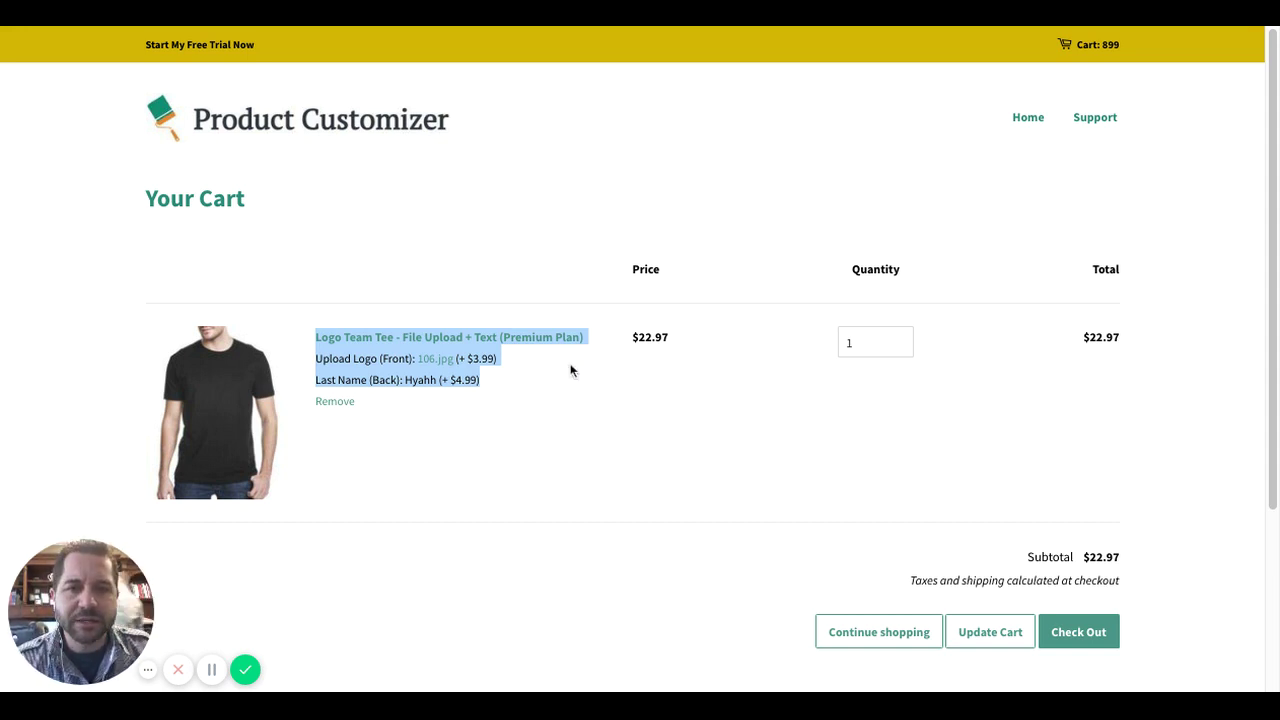
shift+click(674, 339)
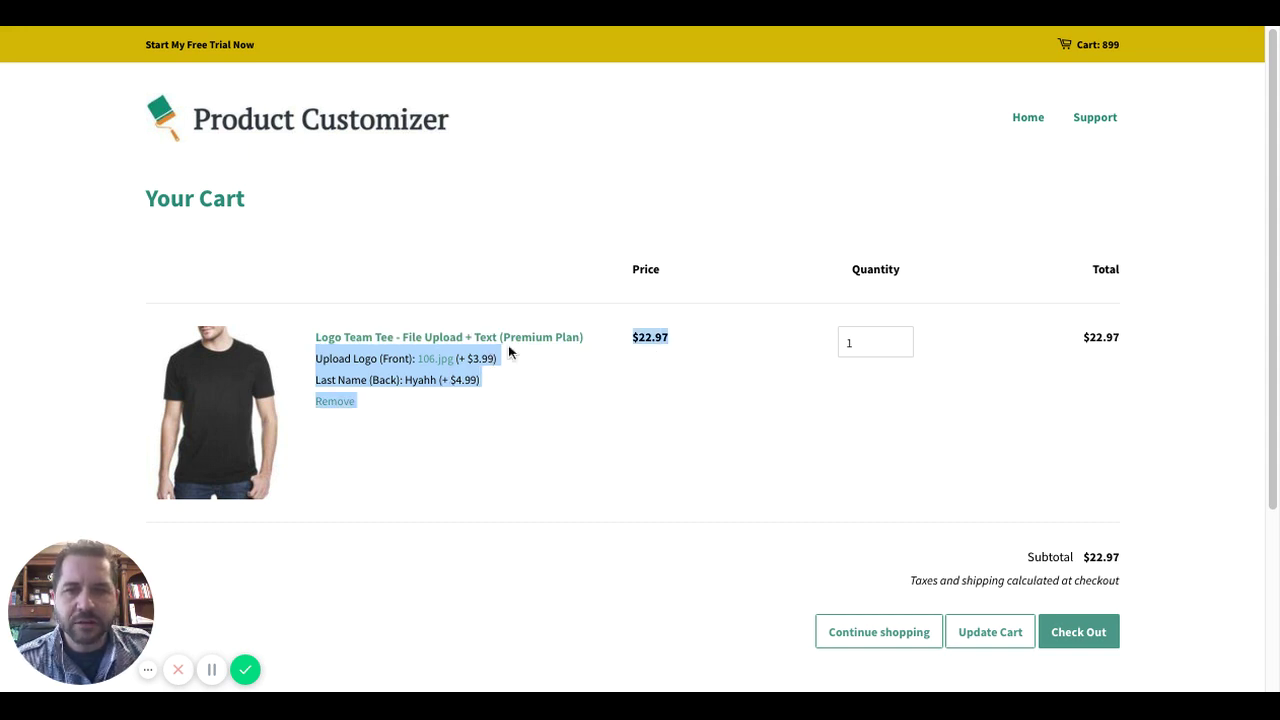
triple_click(1127, 560)
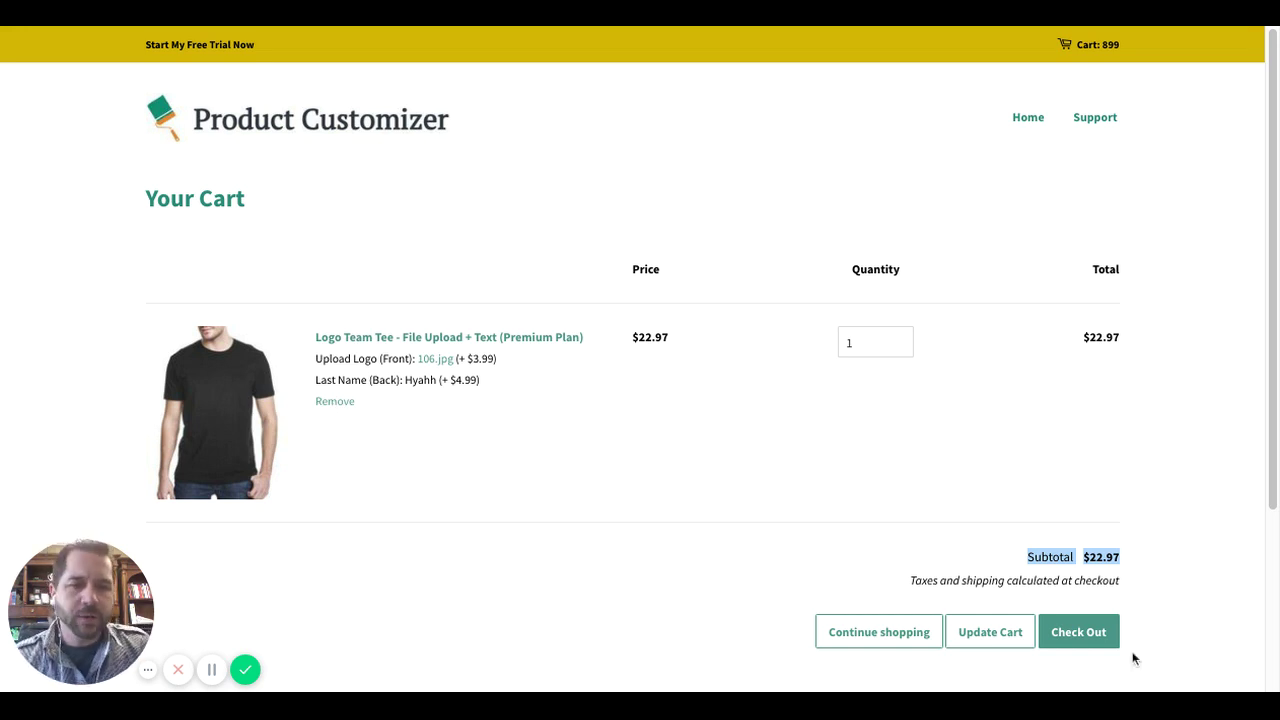
click(1079, 640)
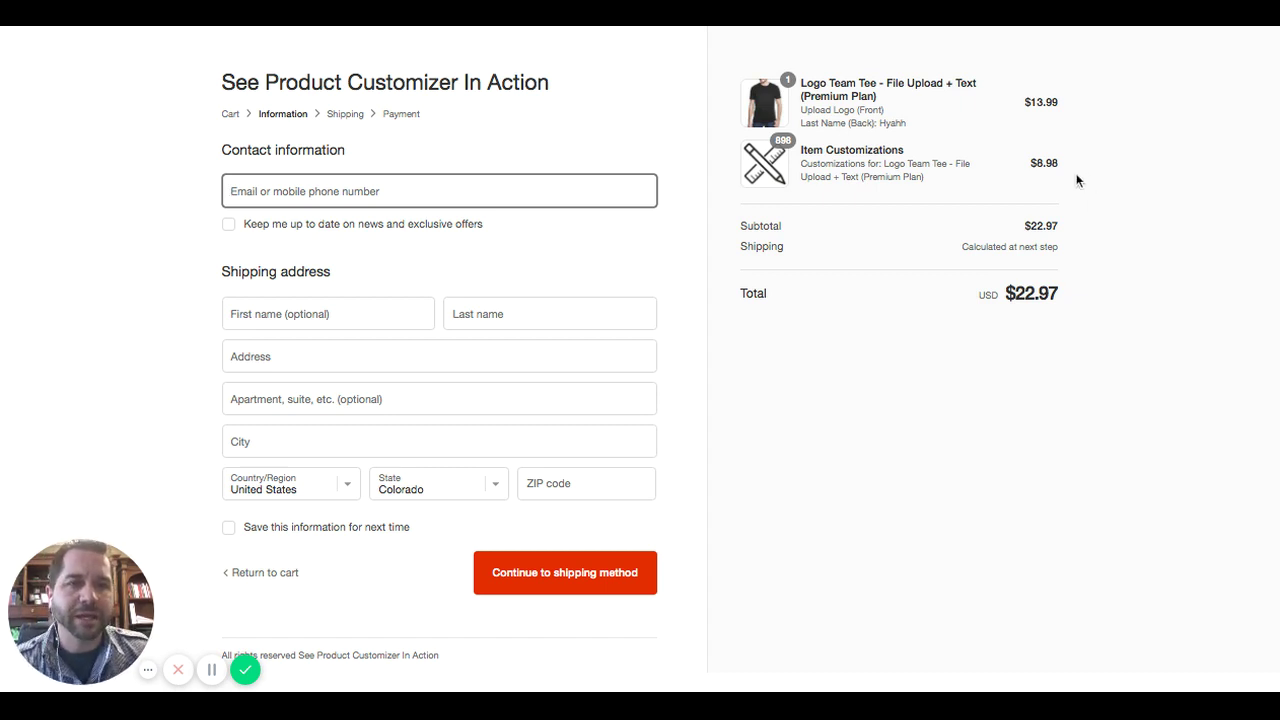
Examine the checkout order summary, comparing the tee and Item Customizations lines with the order total
triple_click(1068, 305)
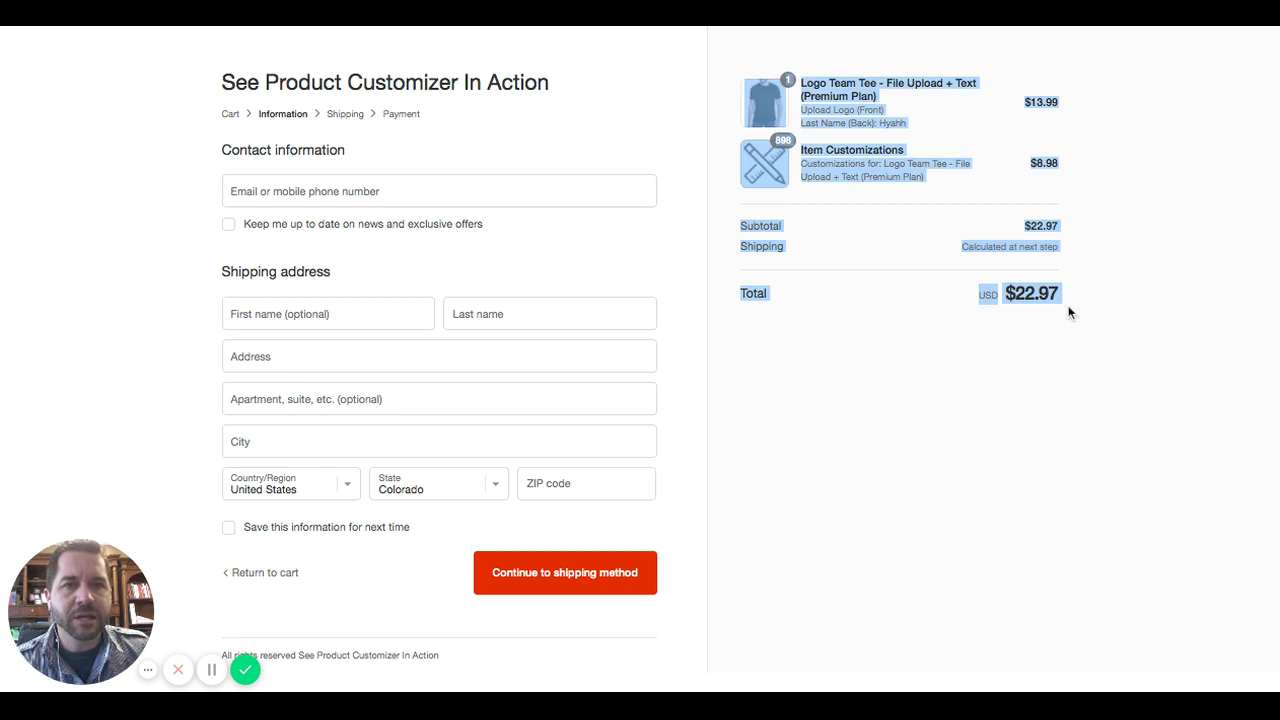
click(1121, 155)
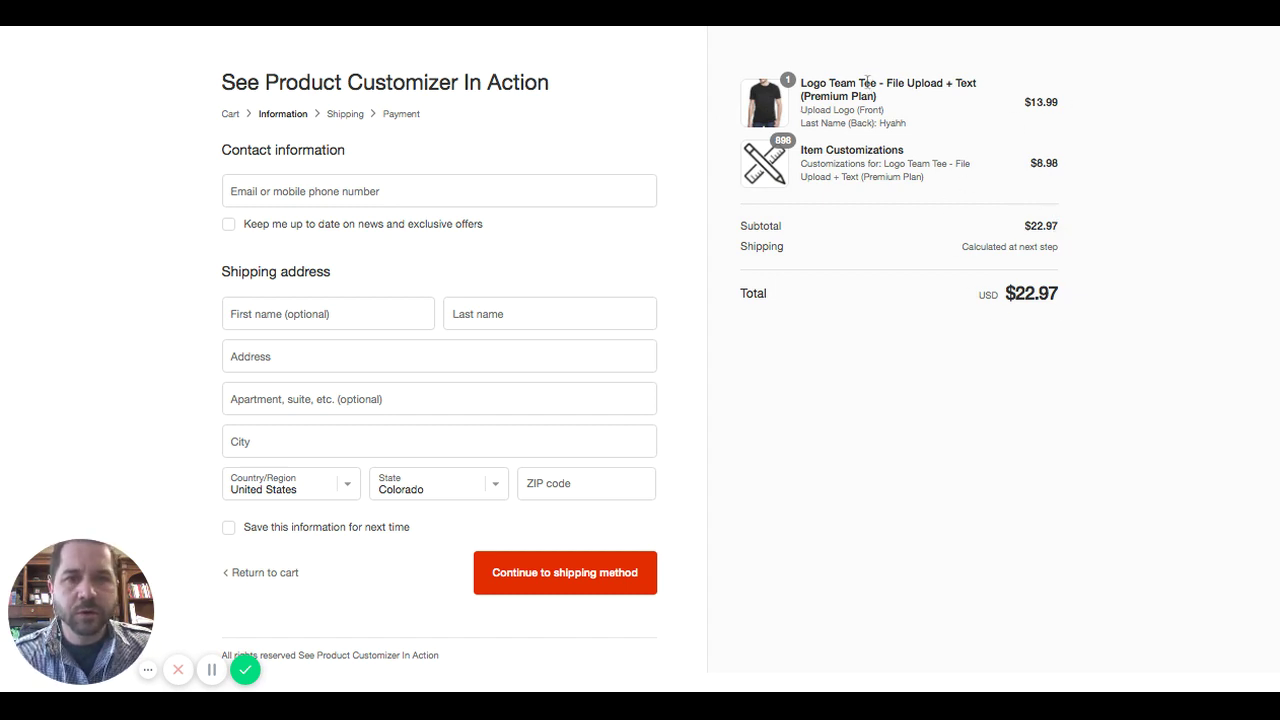
drag(752, 47, 1082, 313)
click(1082, 313)
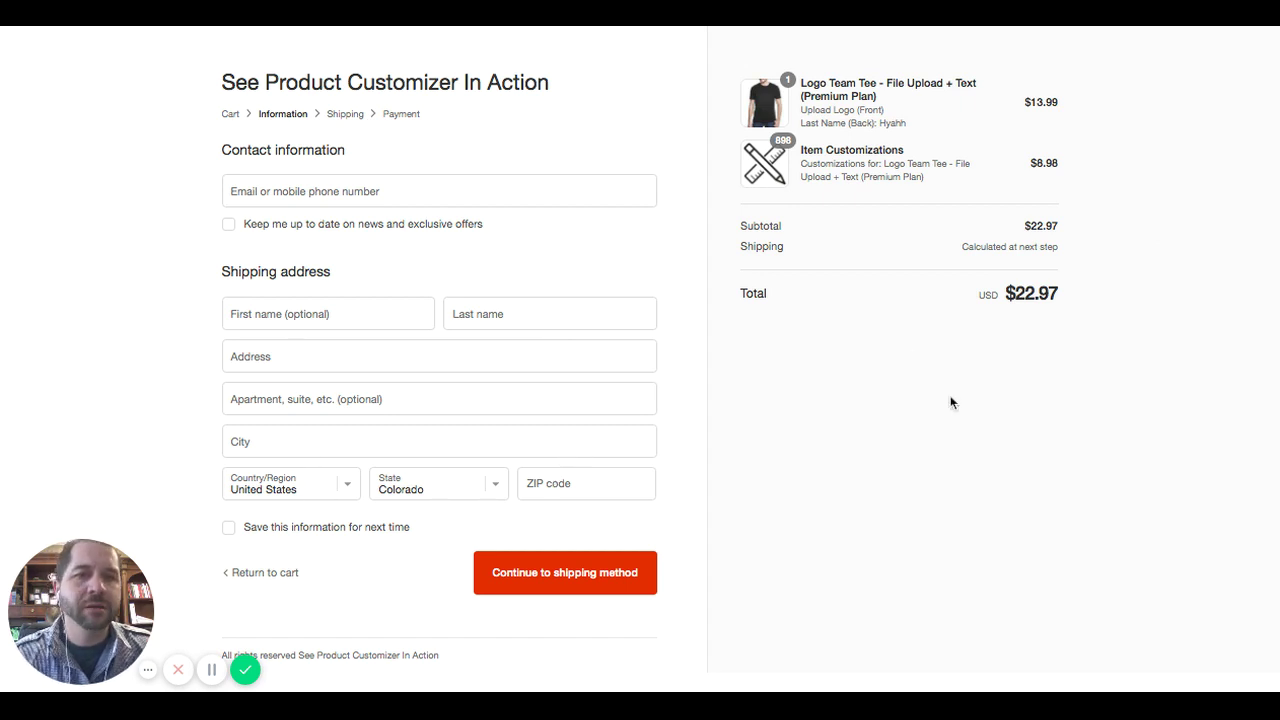
triple_click(1067, 302)
click(1112, 161)
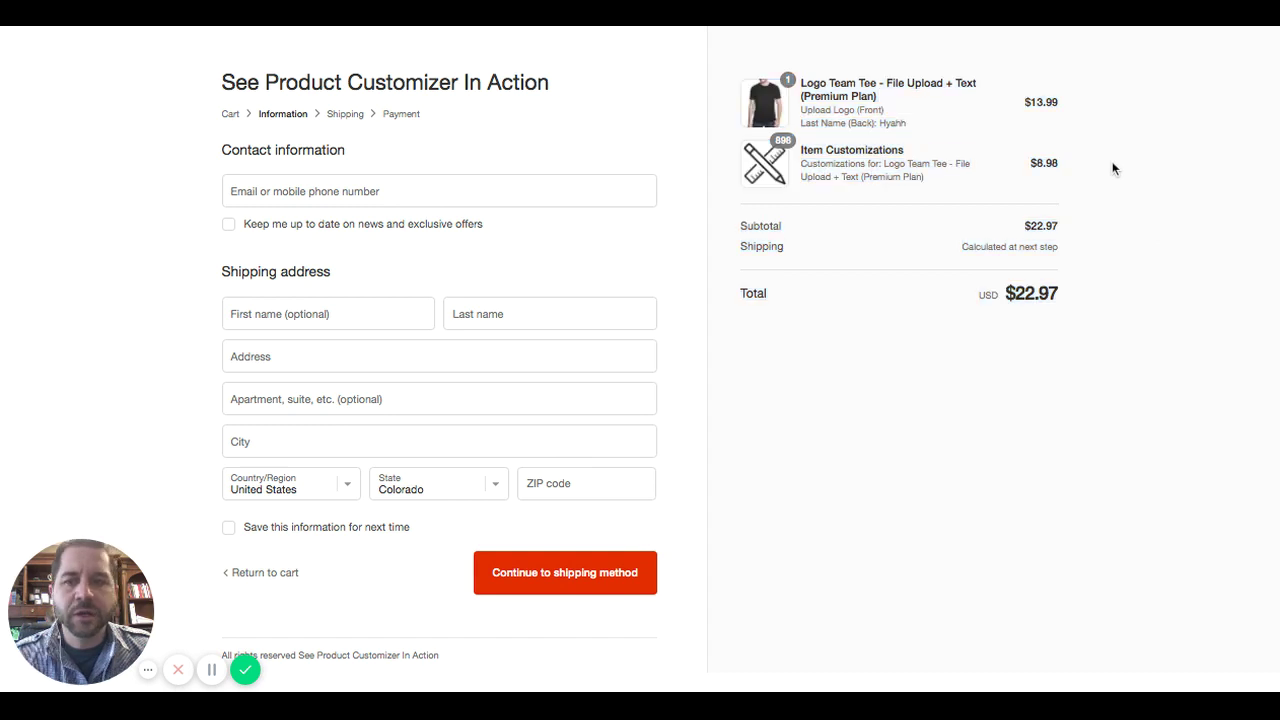
triple_click(1066, 294)
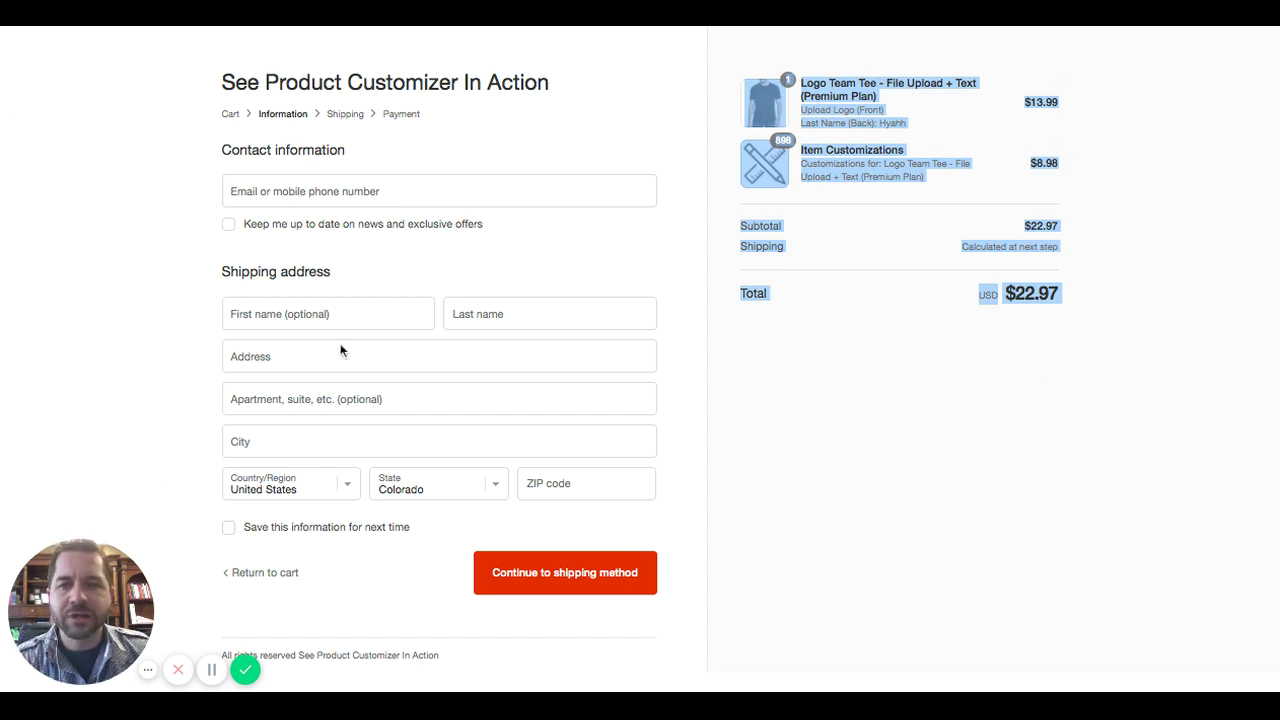
click(1060, 326)
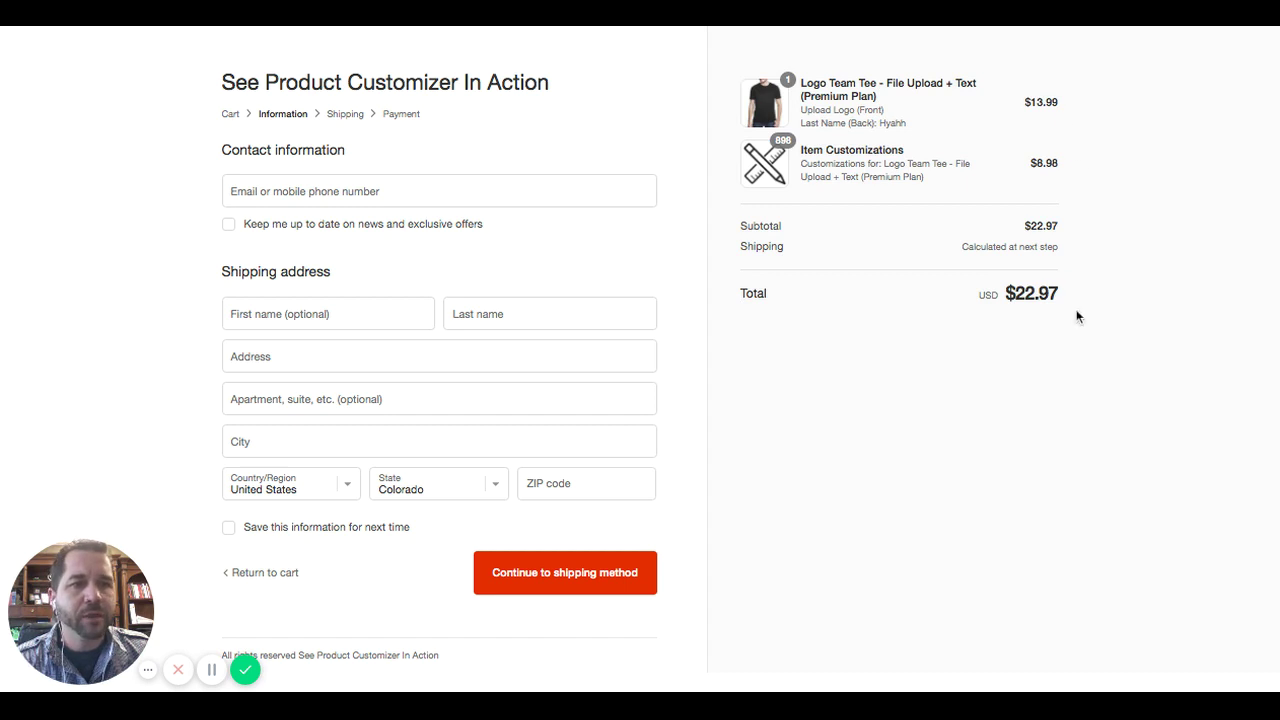
triple_click(1076, 317)
click(1110, 236)
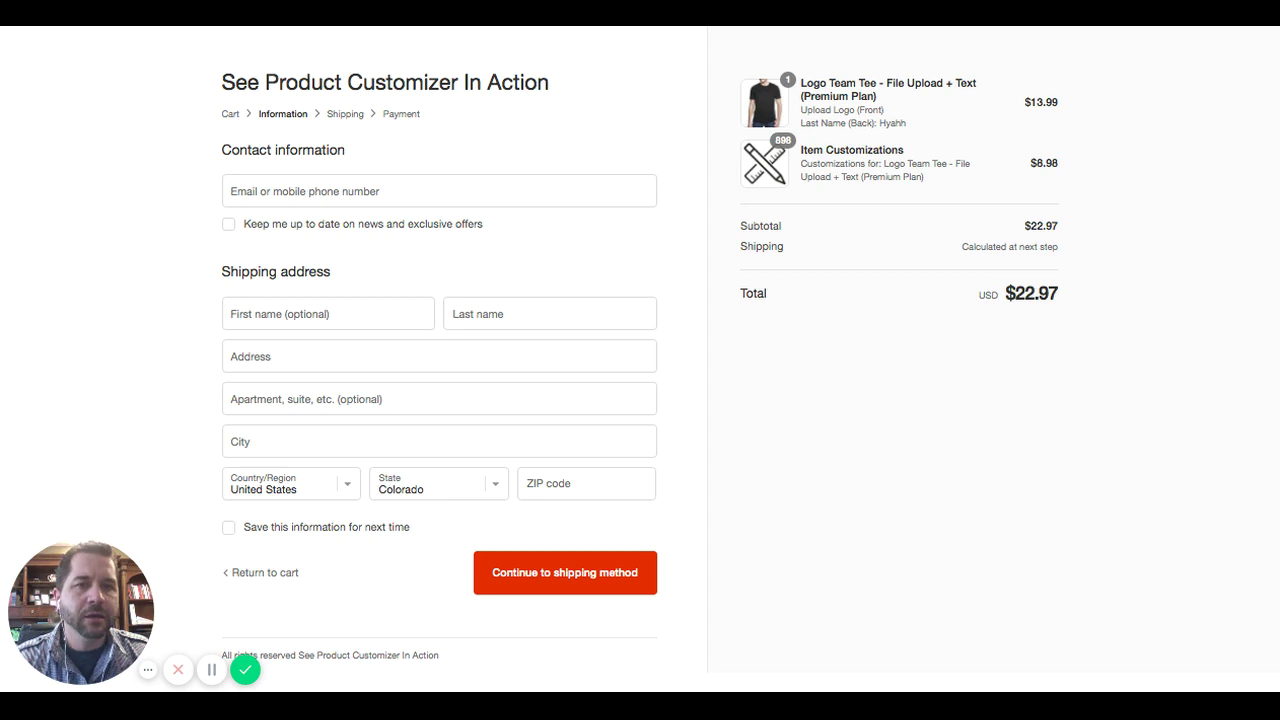
drag(1082, 300, 994, 117)
click(1131, 158)
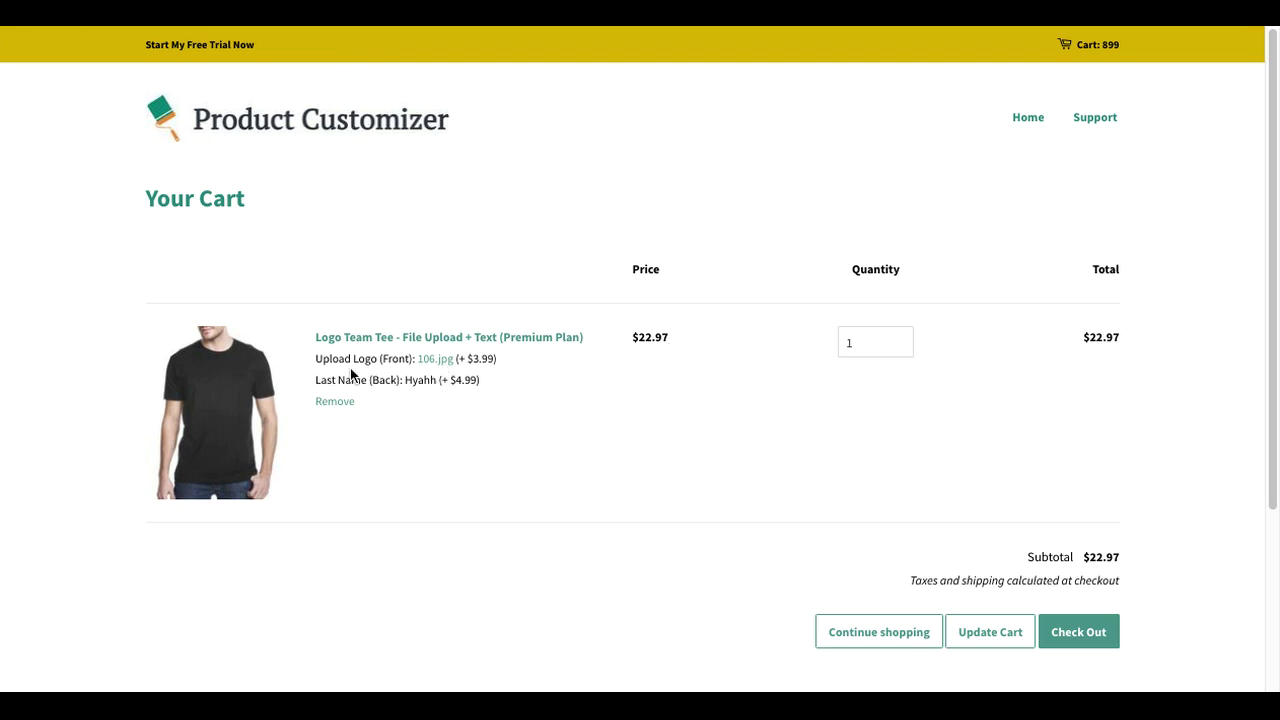
Remove the customized Logo Team Tee from the cart and continue browsing the store
click(336, 404)
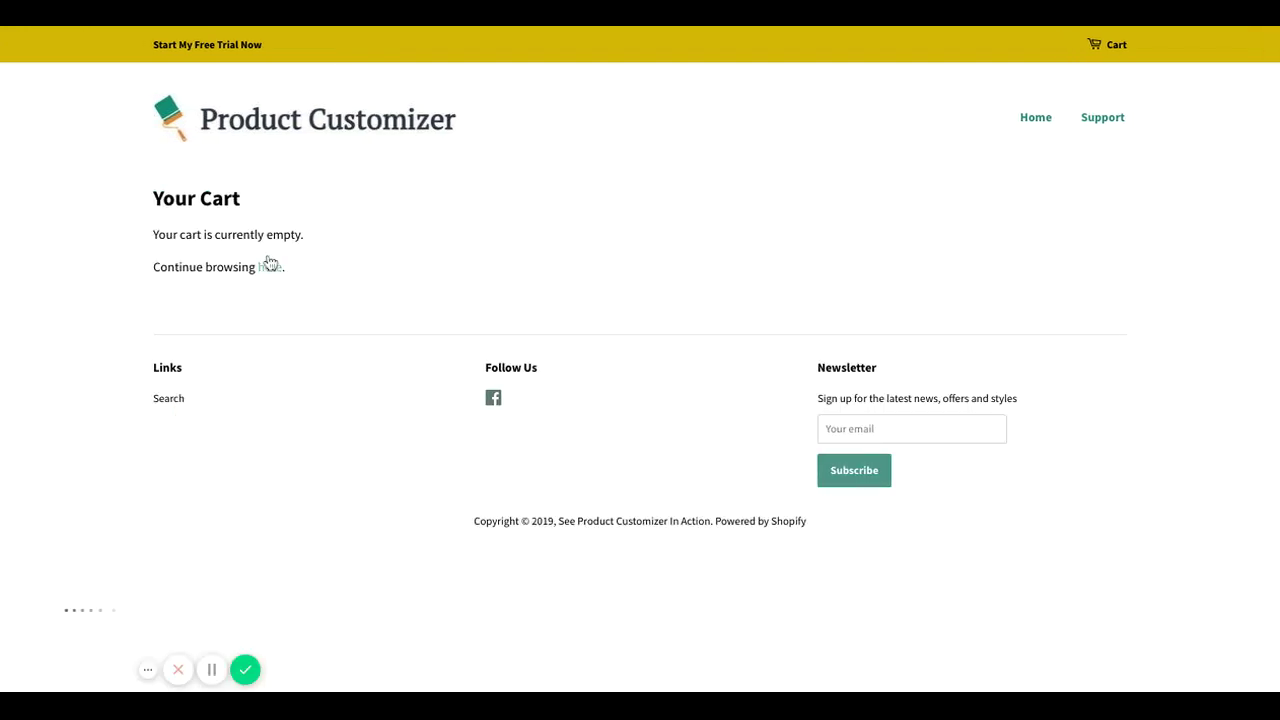
click(268, 264)
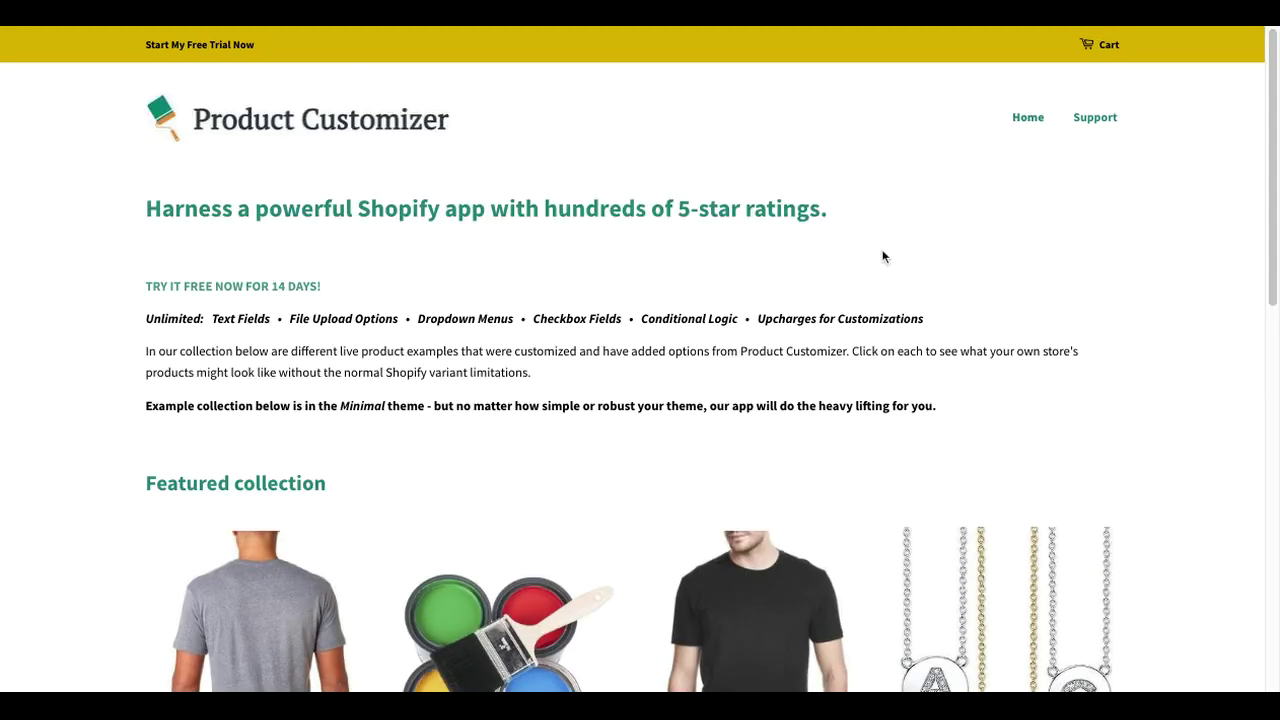
Open the Logo Team Tee - File Upload + Text product from the featured collection and review its customization options and fee description
scroll(884, 257, down, 4)
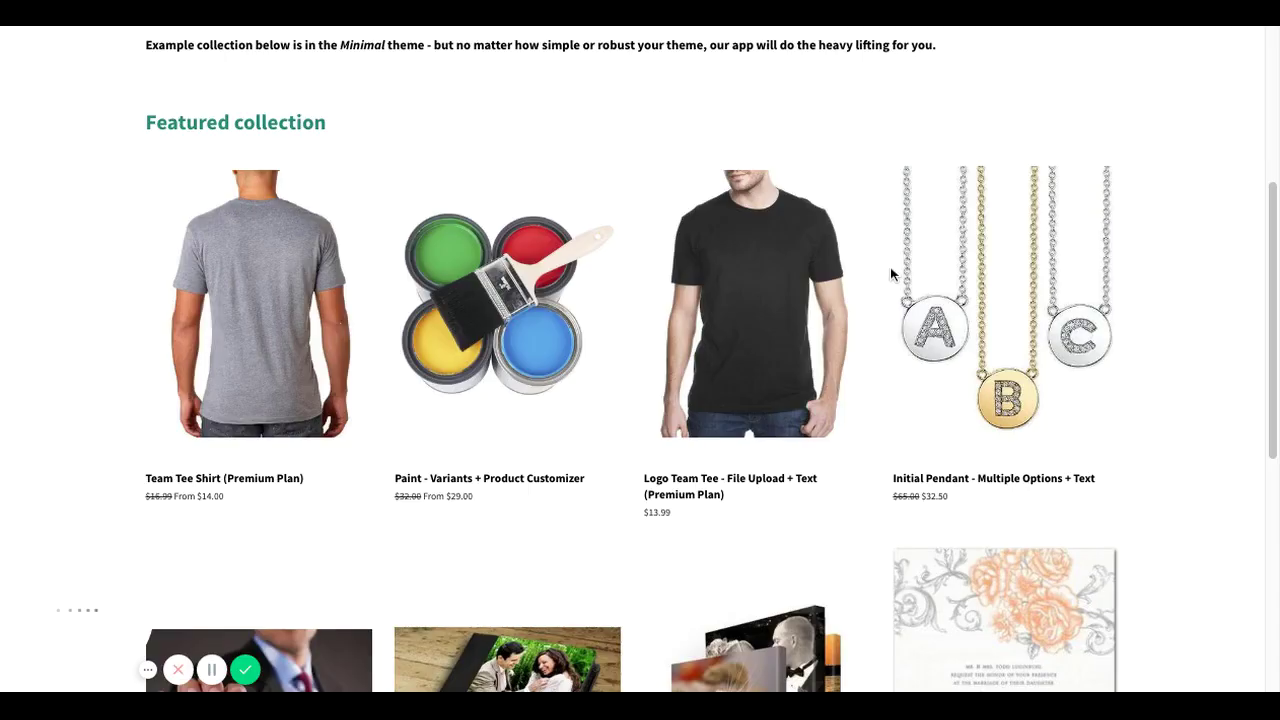
click(750, 328)
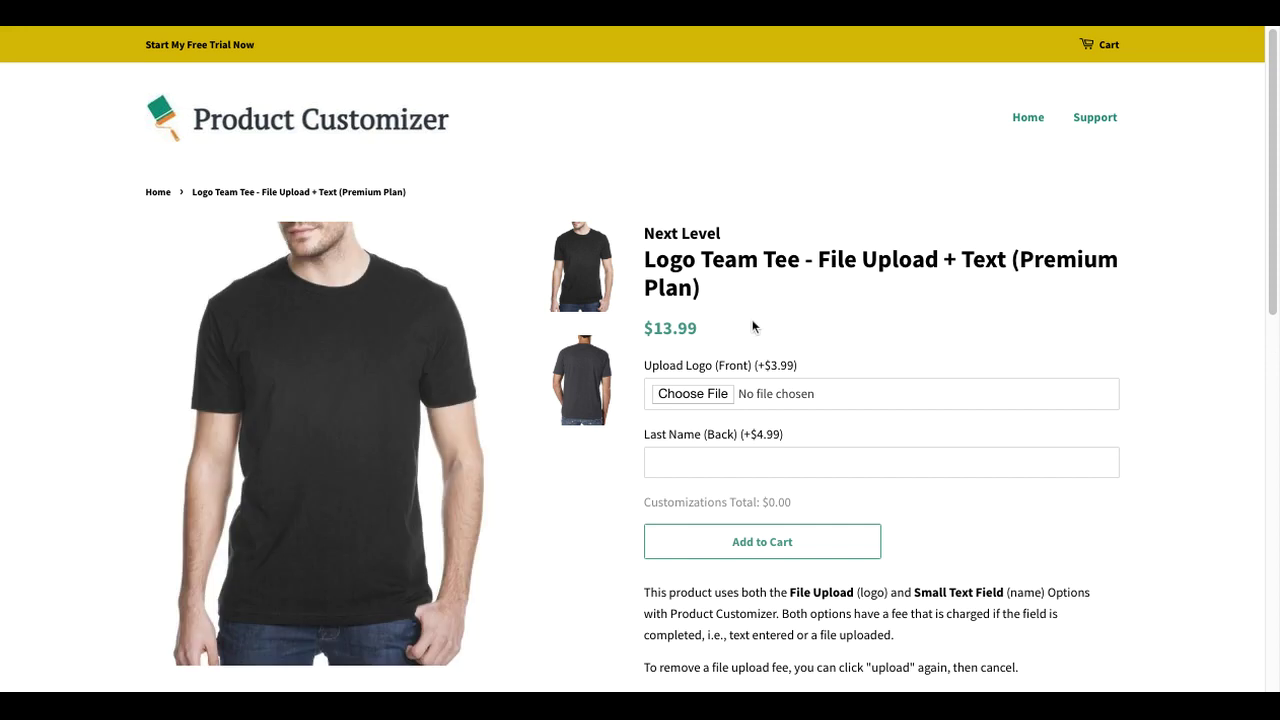
scroll(908, 330, down, 1)
scroll(850, 400, down, 3)
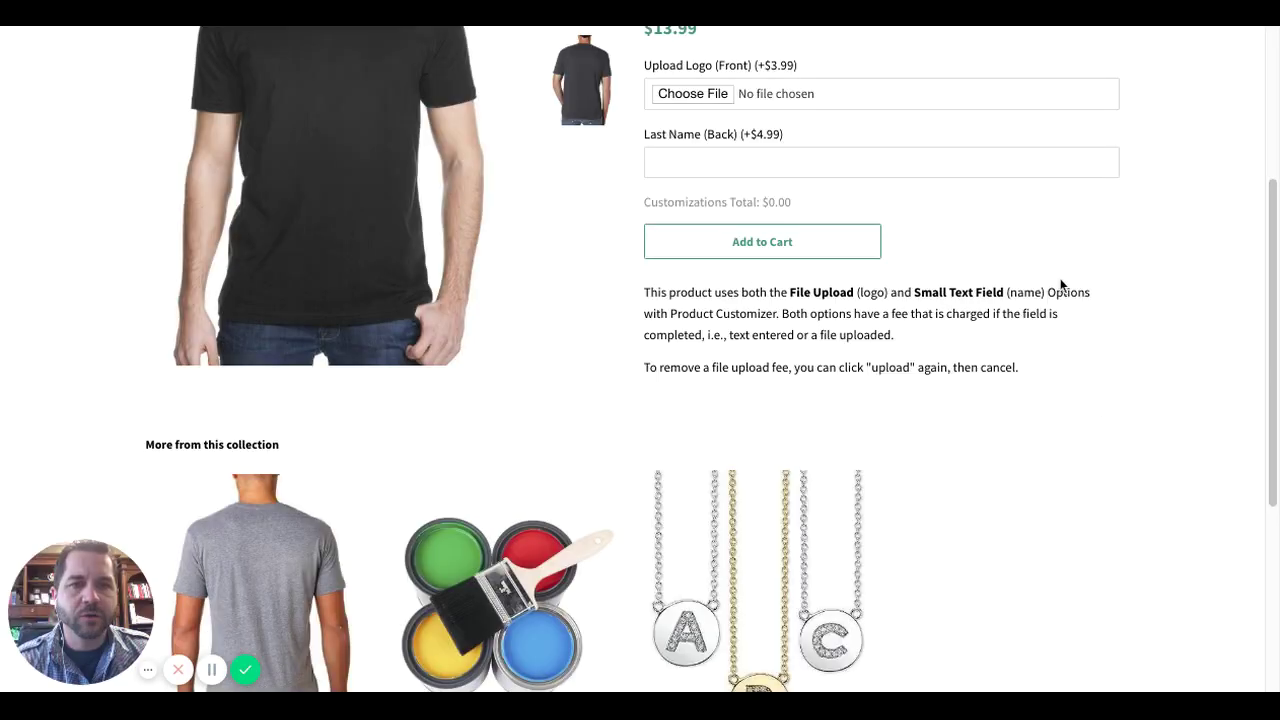
scroll(1062, 286, up, 2)
scroll(1066, 289, up, 1)
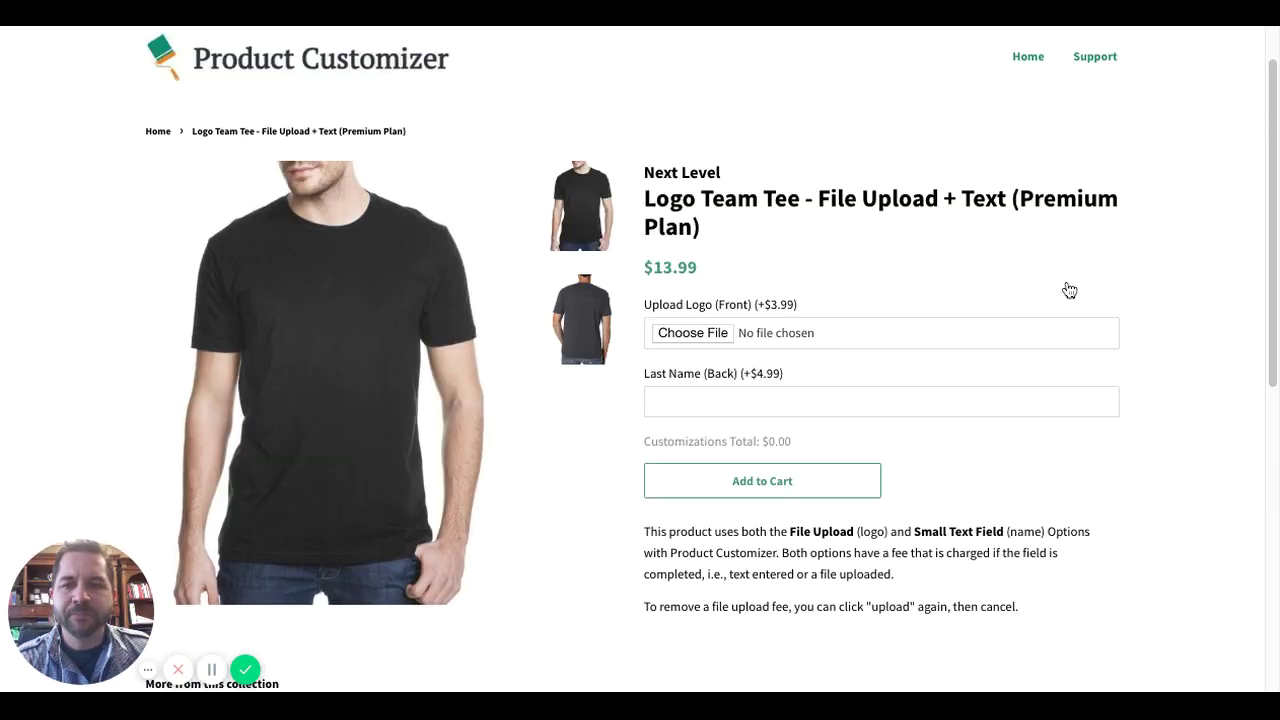